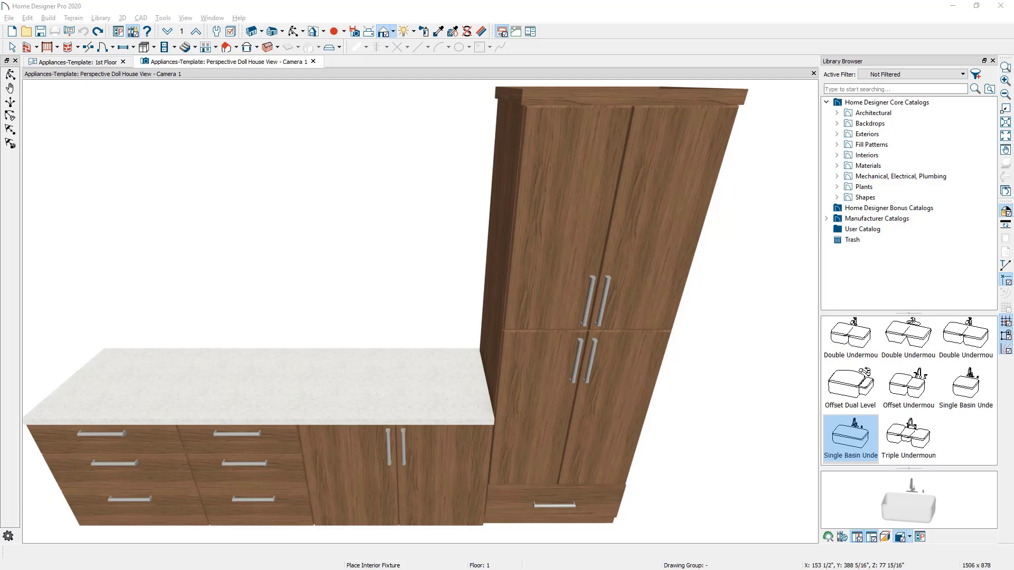
- Place the Single Basin Undermount Sink from Fixtures > Sinks into the countertop above the double-door base
left_click(837, 113)
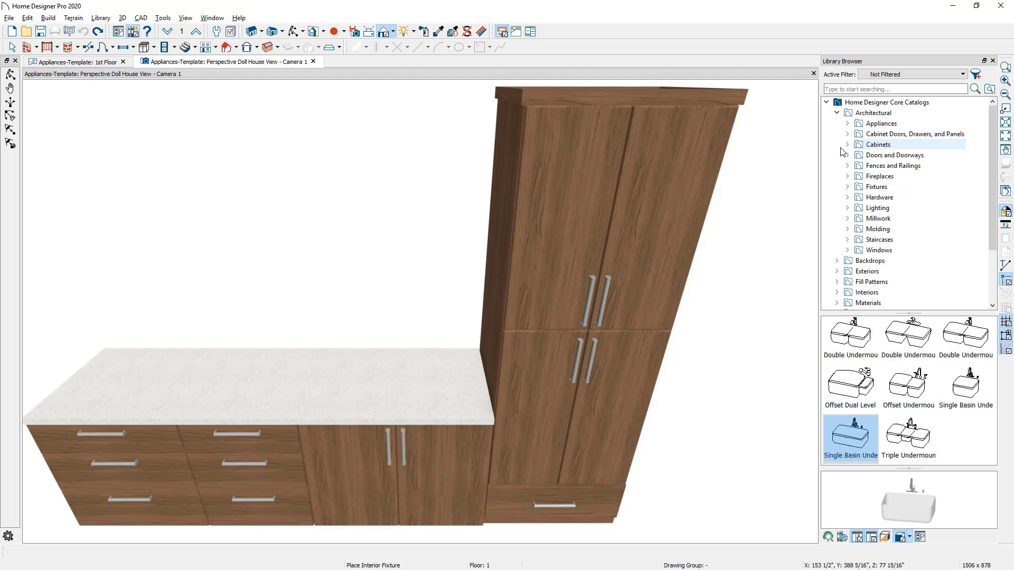
left_click(847, 187)
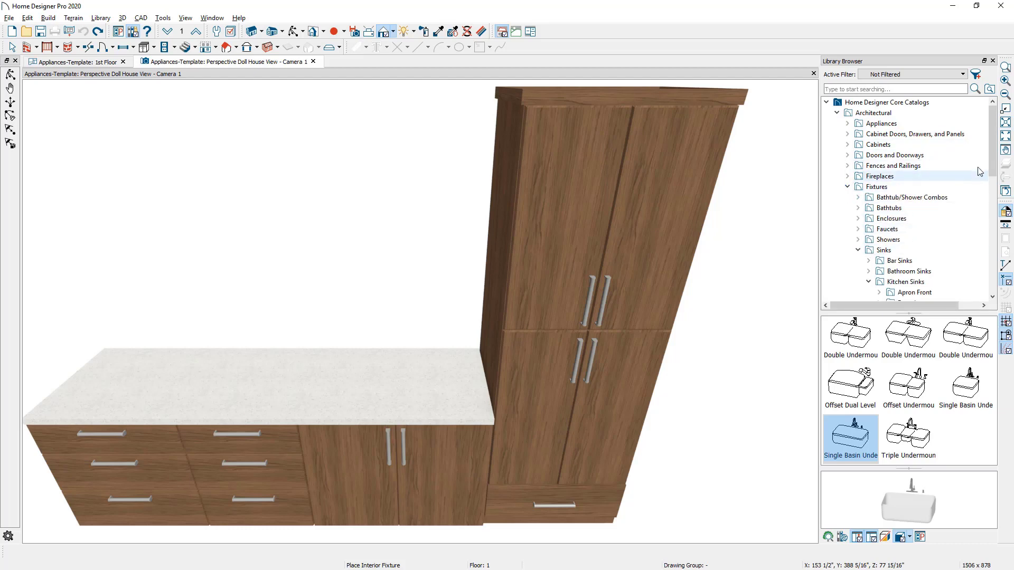
left_click_drag(993, 156, 993, 197)
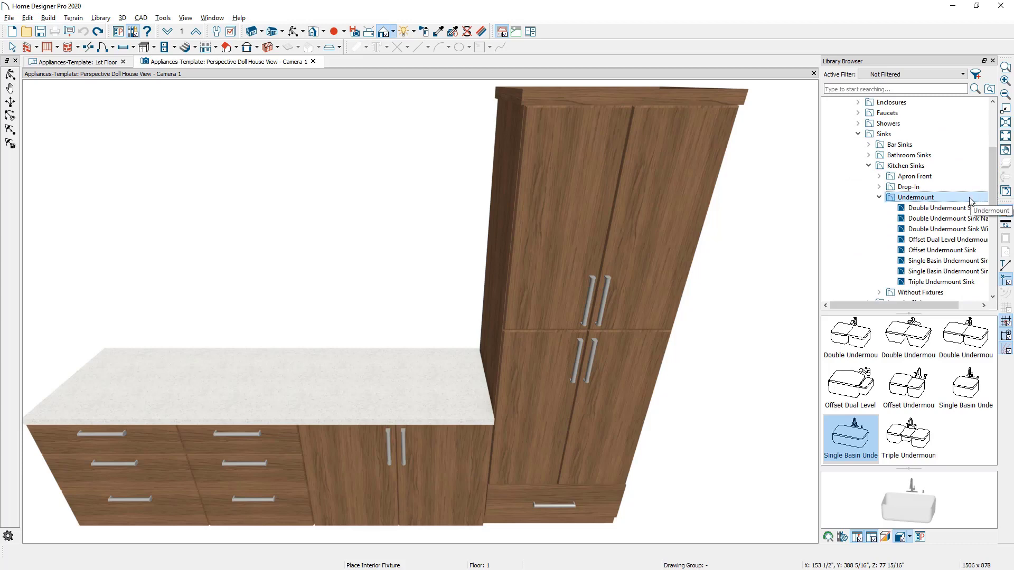
left_click(872, 437)
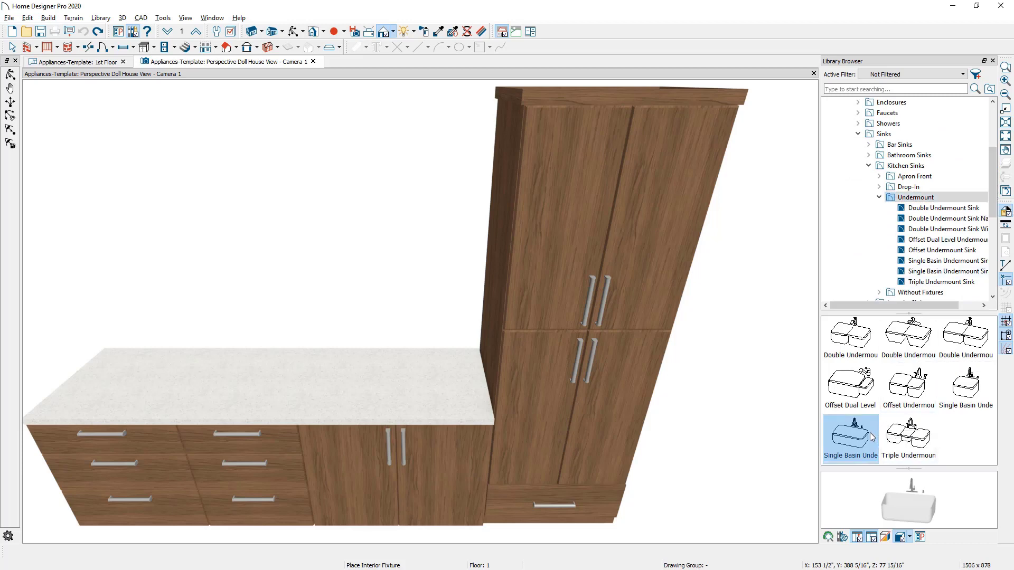
left_click(432, 400)
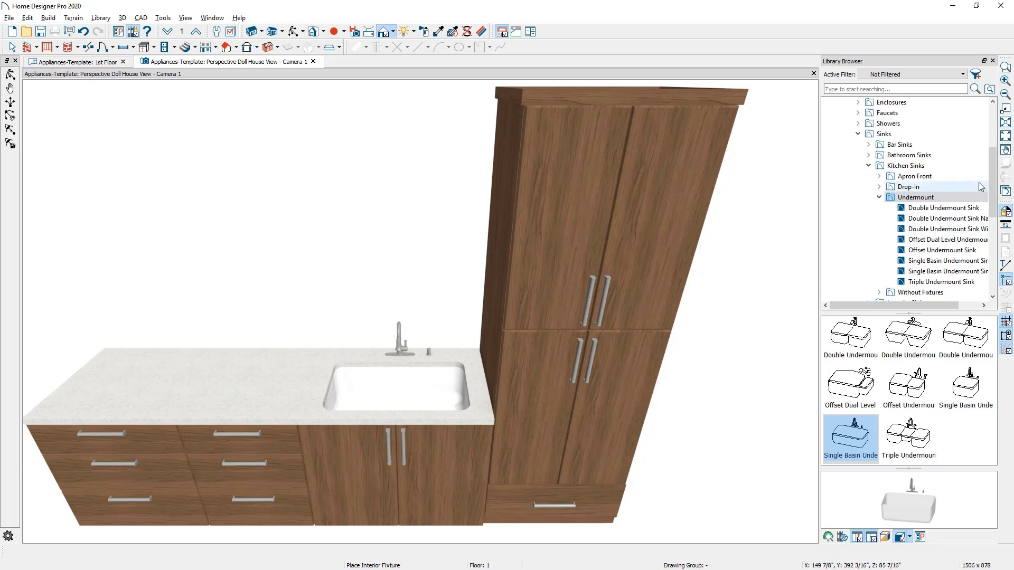
- Install the ChefSeries Dishwasher from Appliances > Dishwashers in the lower run beside the sink base
left_click_drag(997, 189, 997, 138)
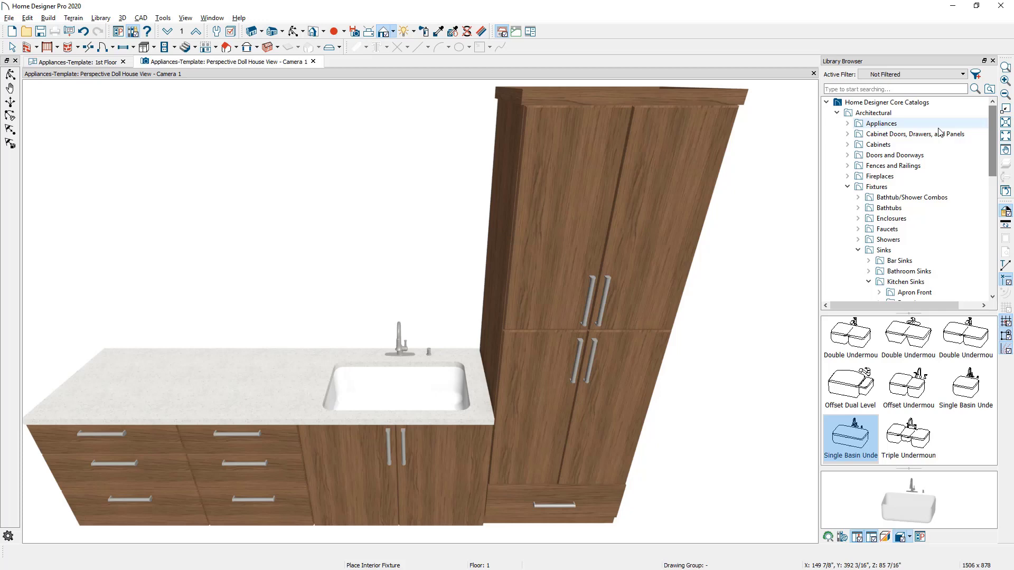
left_click(848, 125)
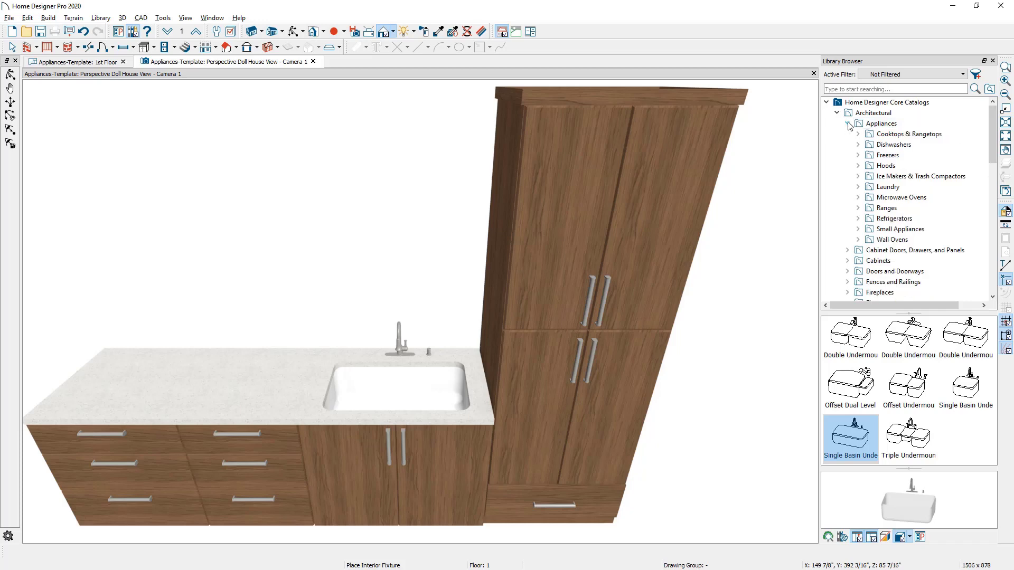
left_click(858, 144)
left_click(889, 146)
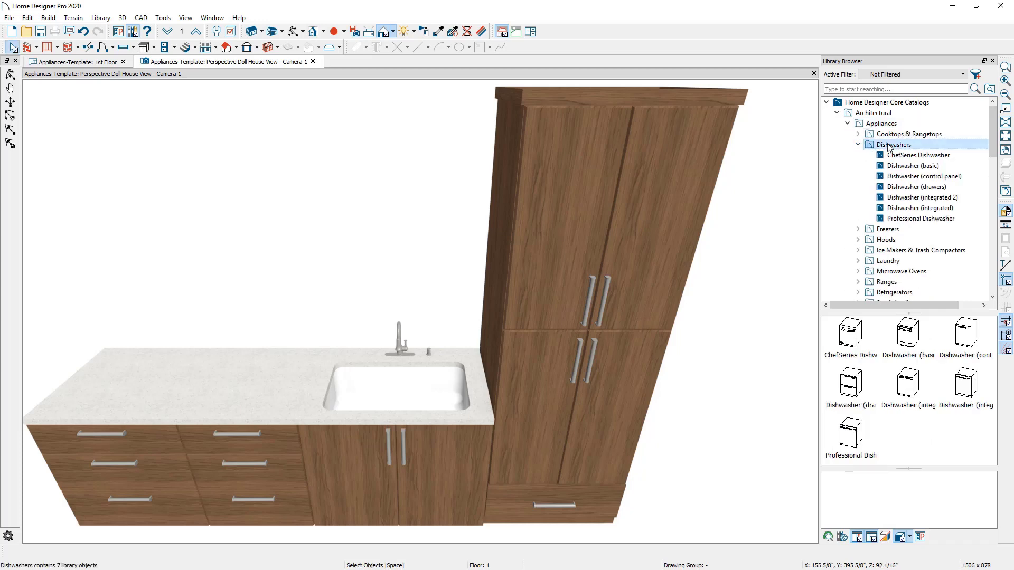
left_click(907, 157)
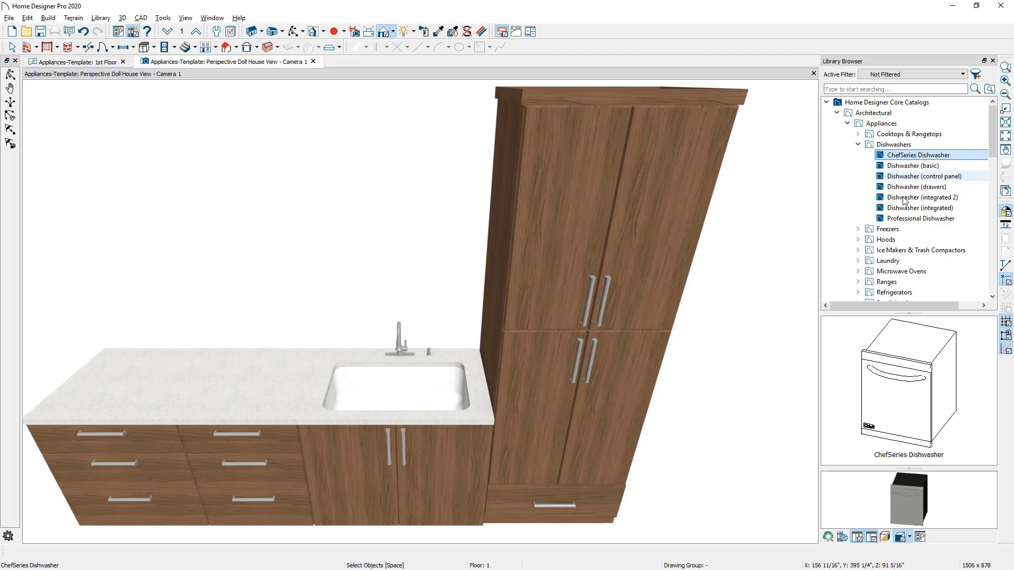
left_click(893, 340)
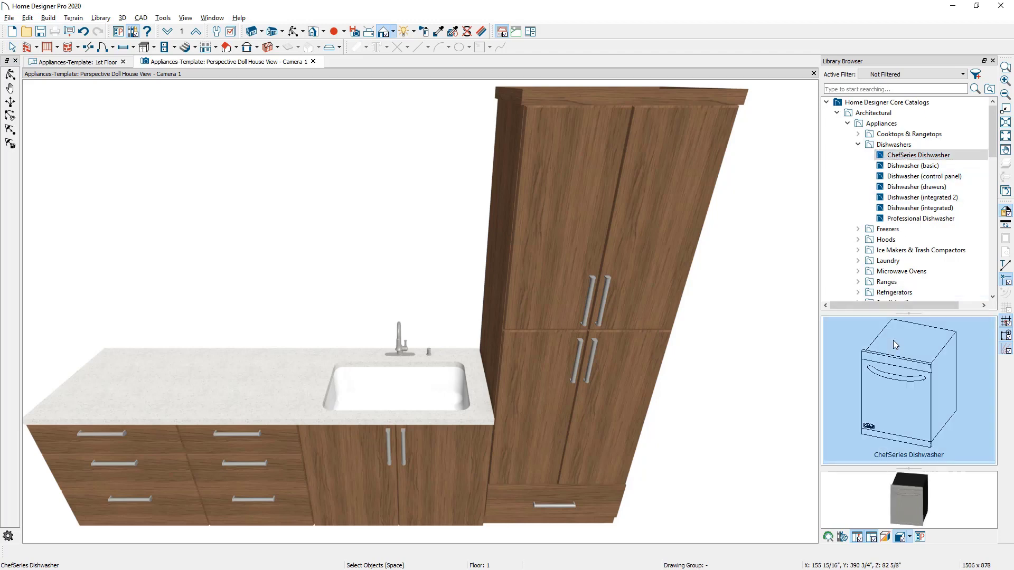
left_click(258, 445)
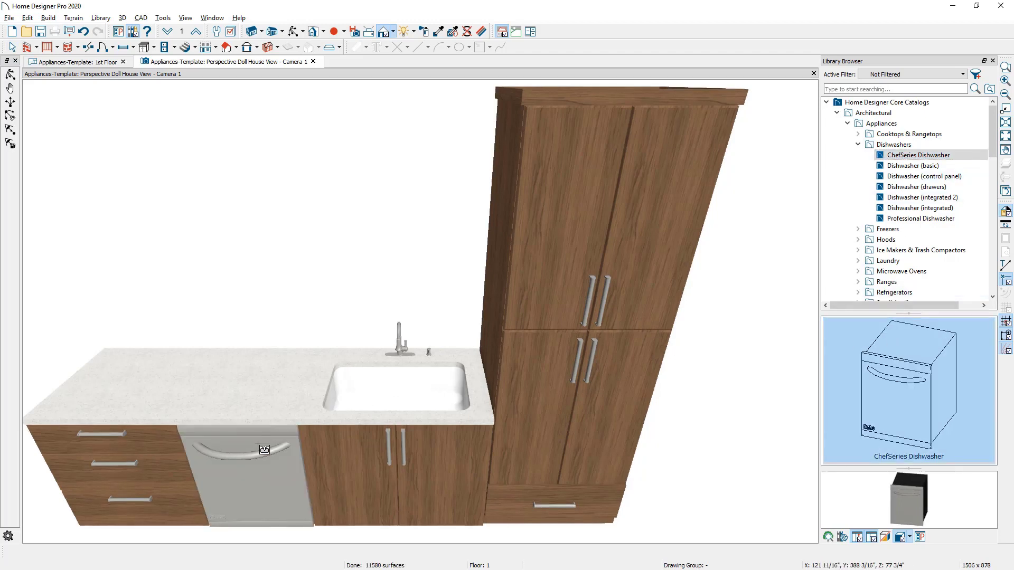
key("Escape")
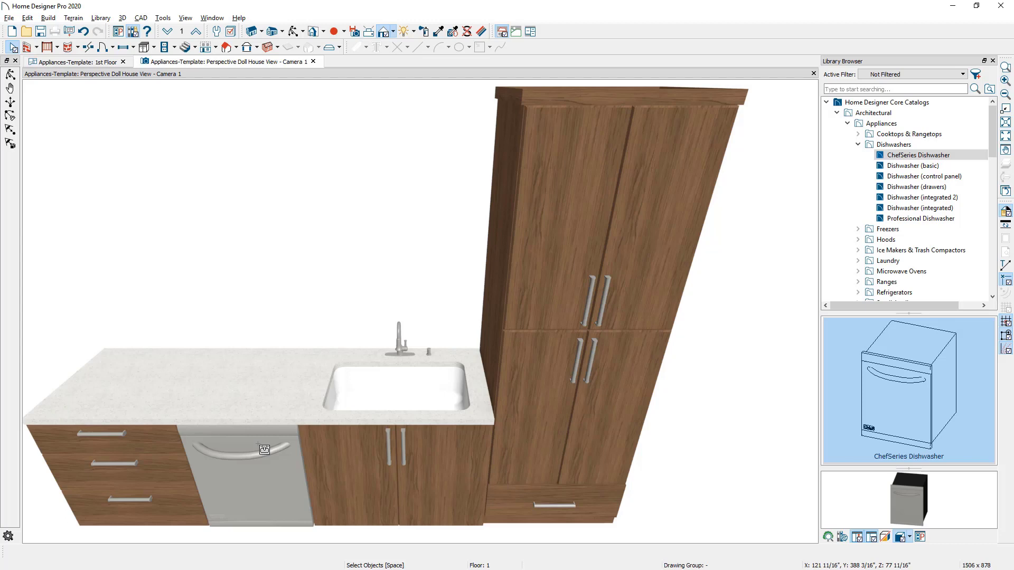
- Put the Microwave Drawer from Microwave Ovens into the leftmost base cabinet, then select that cabinet
left_click(895, 155)
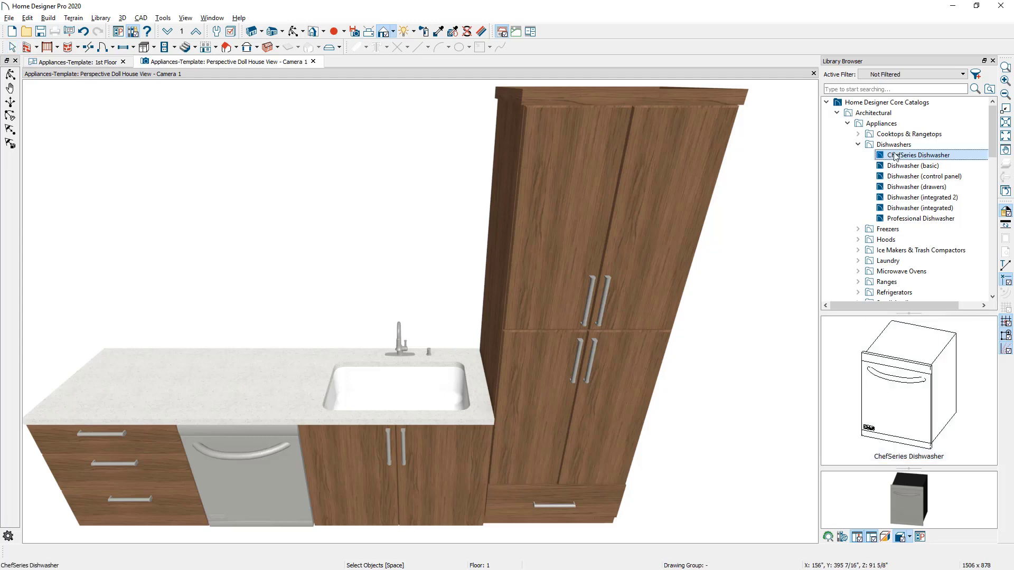
left_click(858, 146)
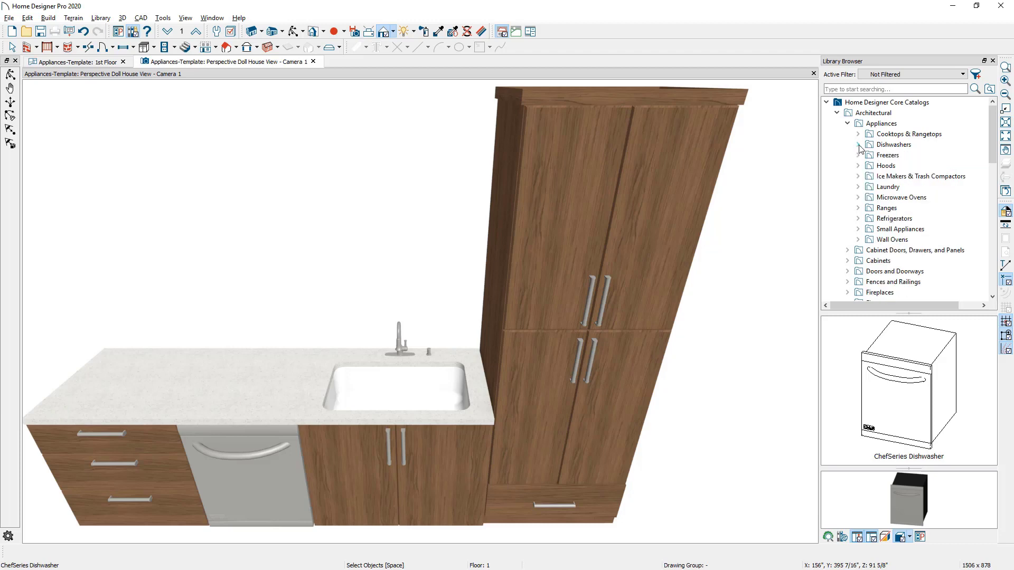
left_click(859, 197)
left_click(898, 197)
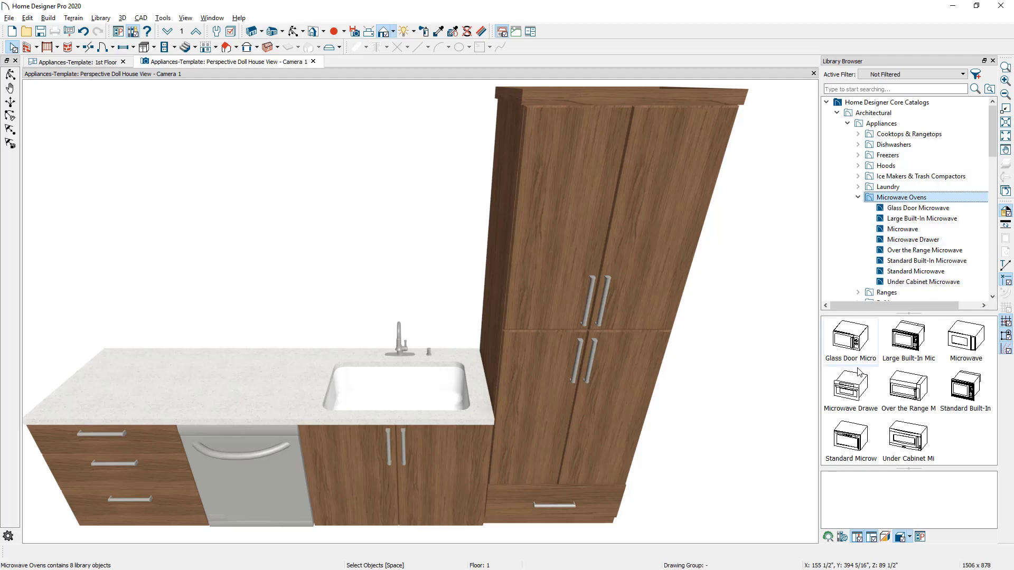
left_click(851, 386)
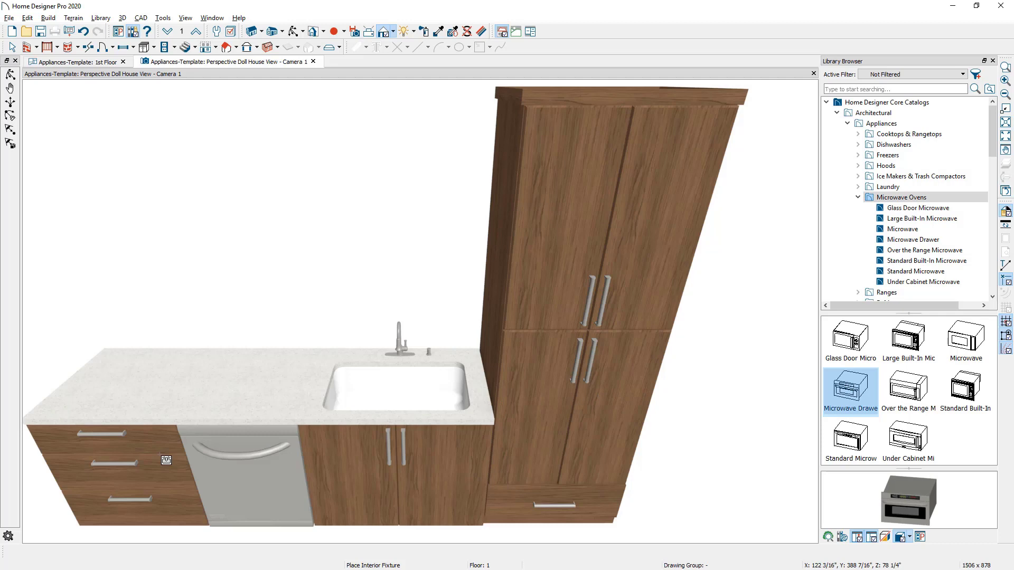
left_click(145, 469)
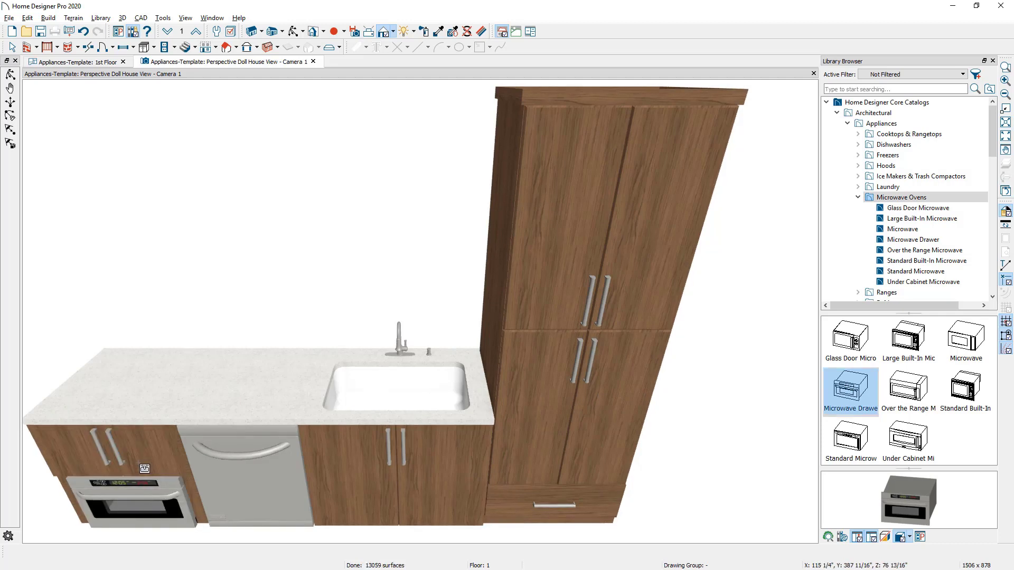
key("space")
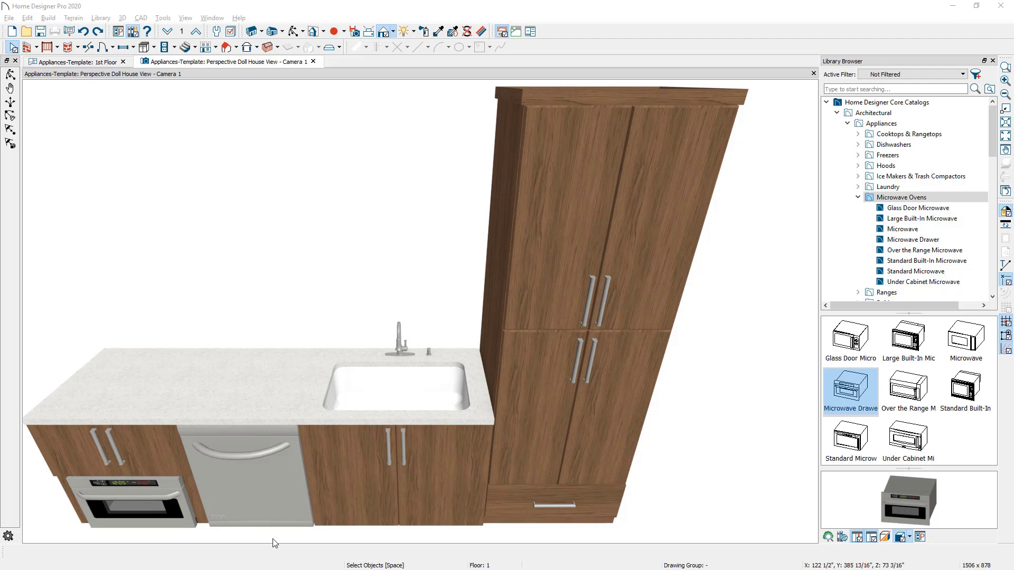
left_click(150, 453)
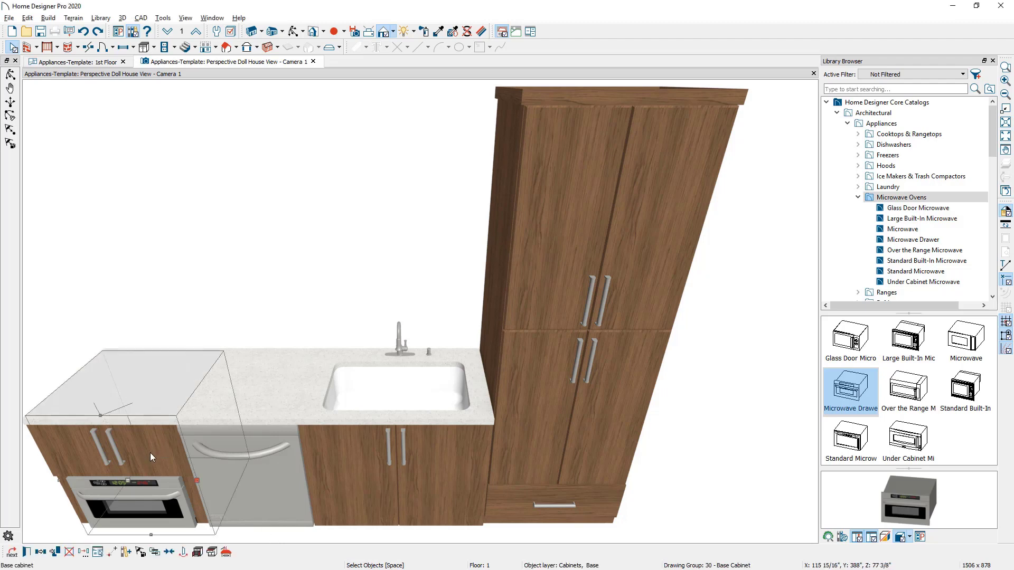
- On the end cabinet's front, move the microwave above the doors and add a 1" blank area
double_click(150, 452)
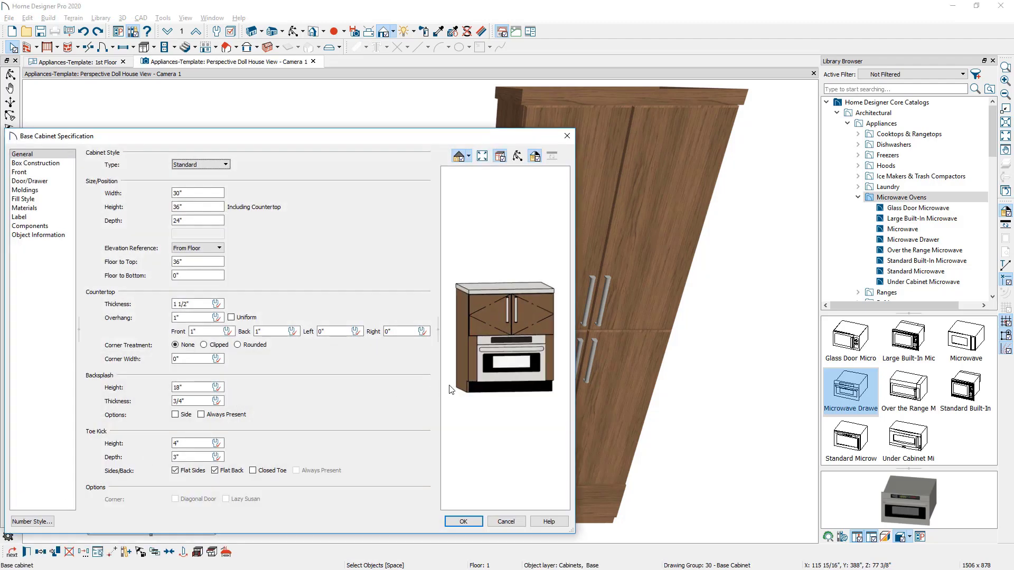
left_click(484, 372)
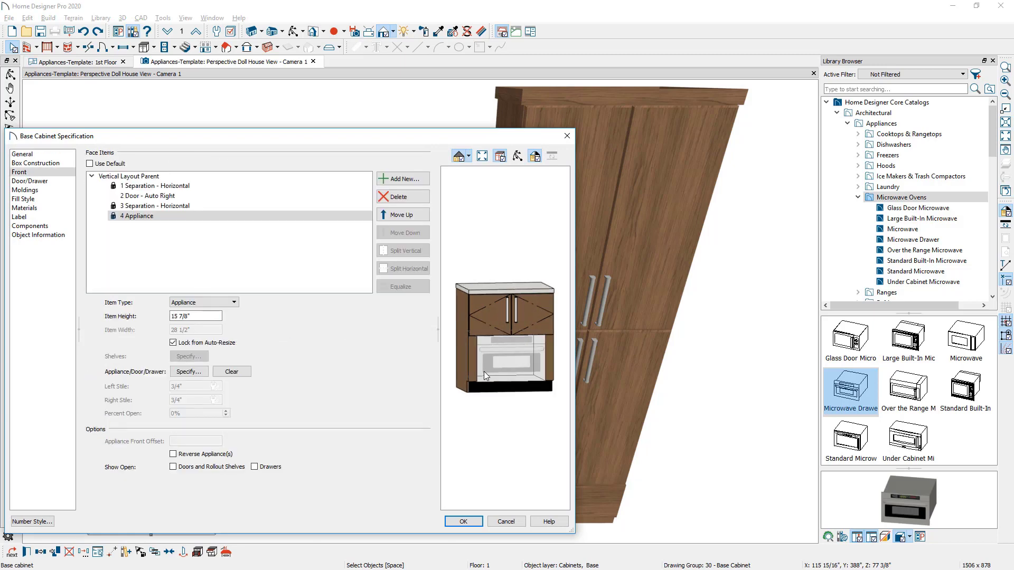
left_click(423, 217)
left_click(423, 217)
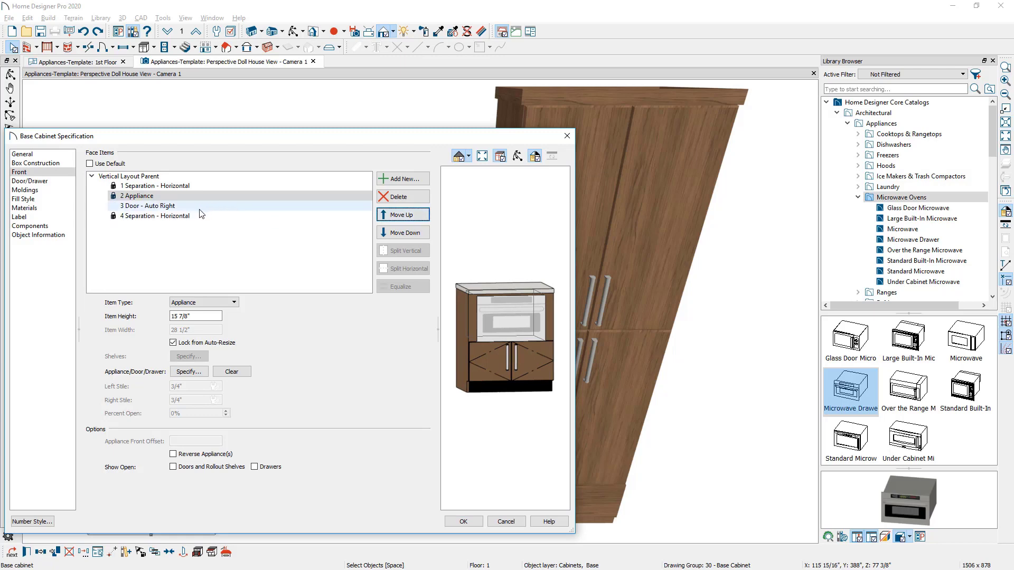
left_click(403, 179)
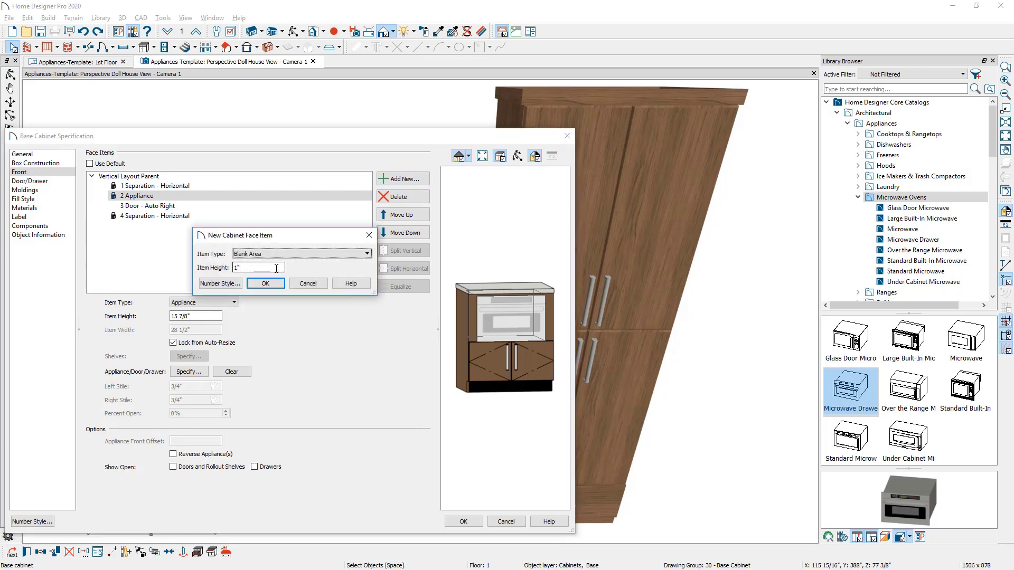
left_click(276, 268)
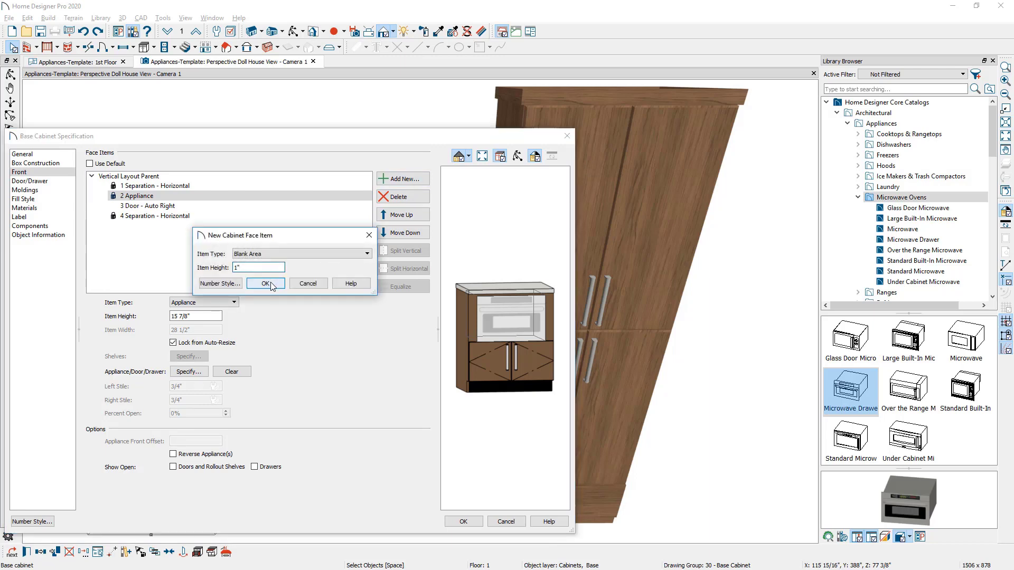
left_click(270, 285)
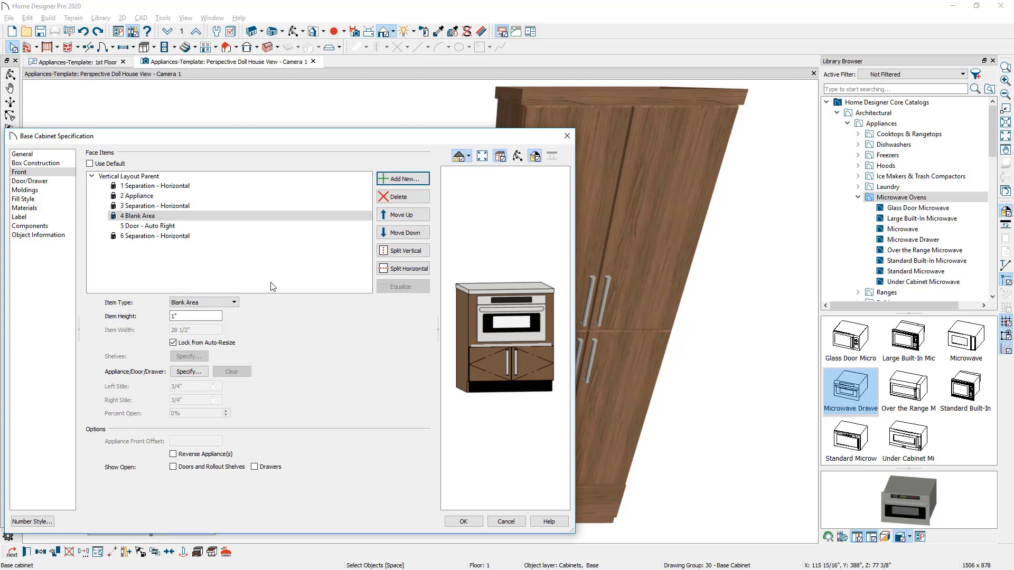
- Change the lower doors to a single drawer, check the 15 7/8" microwave height, and apply
left_click(186, 227)
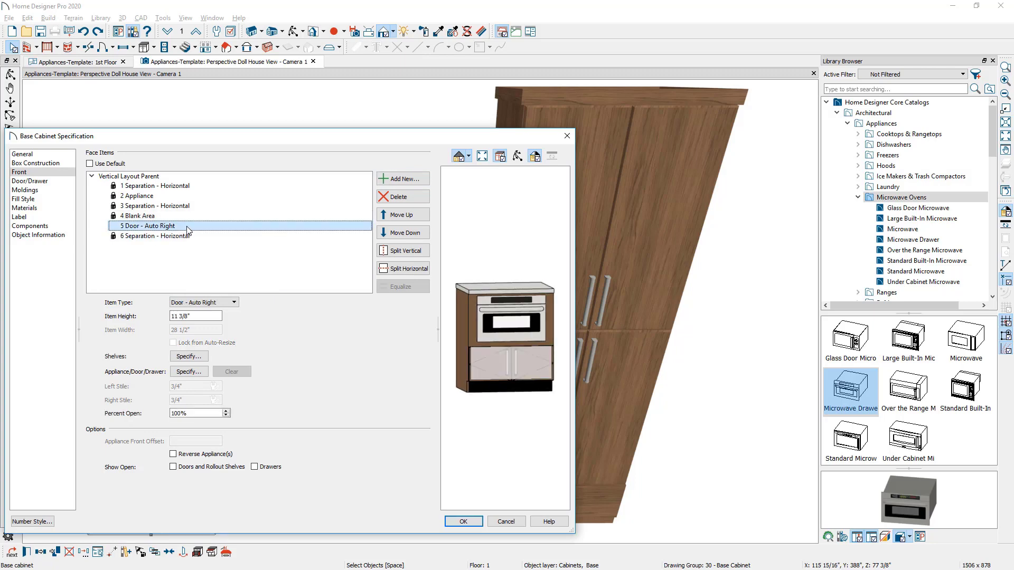
left_click(219, 304)
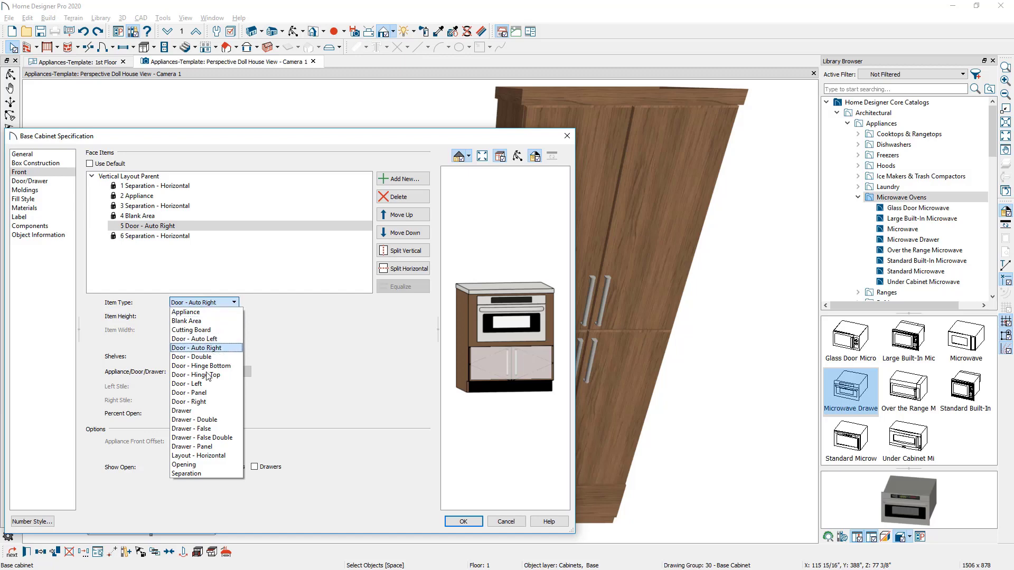
left_click(203, 411)
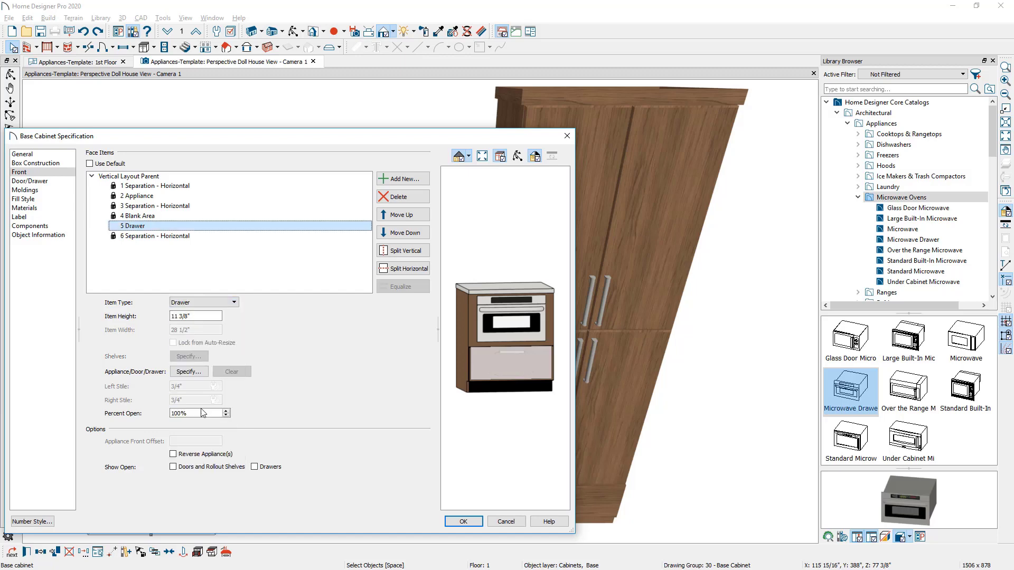
left_click(171, 196)
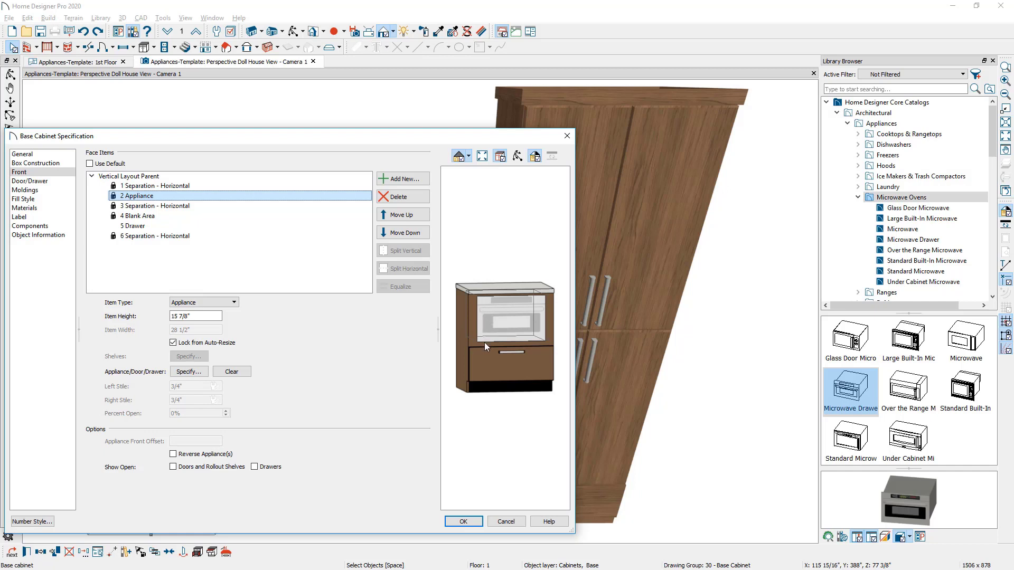
left_click(222, 316)
left_click(463, 521)
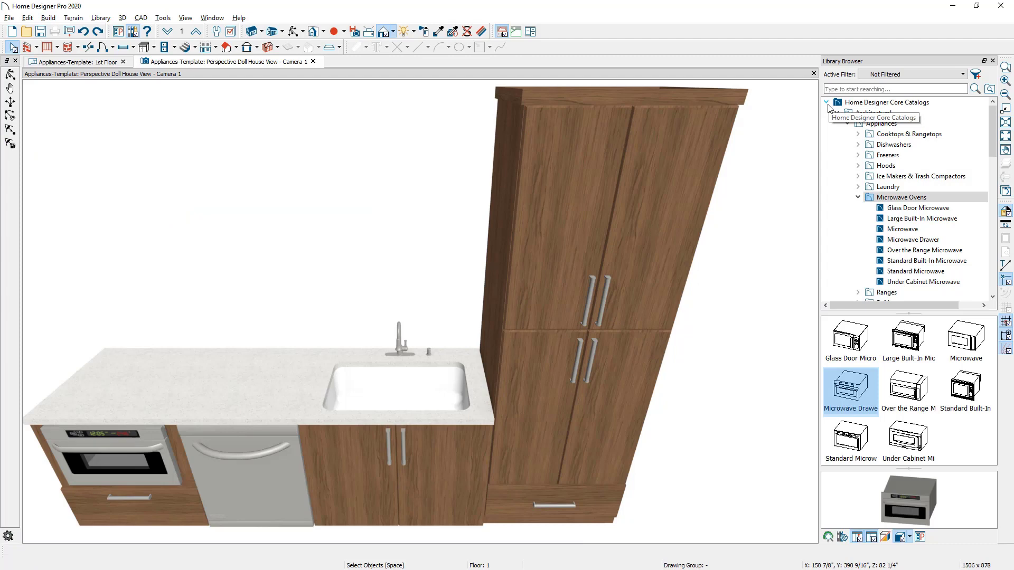
- Place the Jenn-Air JJW3830DS double wall oven from Manufacturer Catalogs into the tall cabinet and select it
left_click(827, 103)
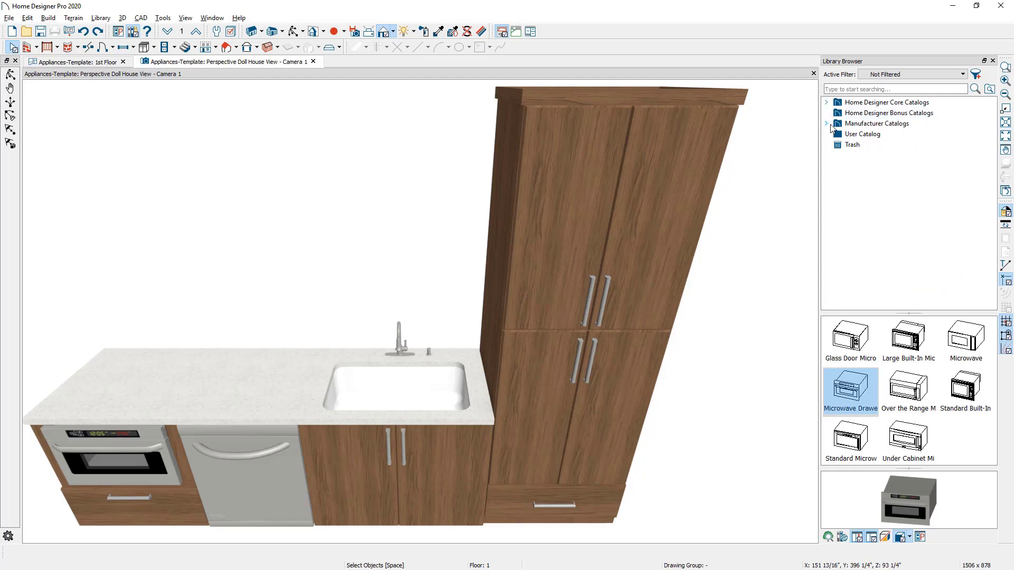
left_click(827, 124)
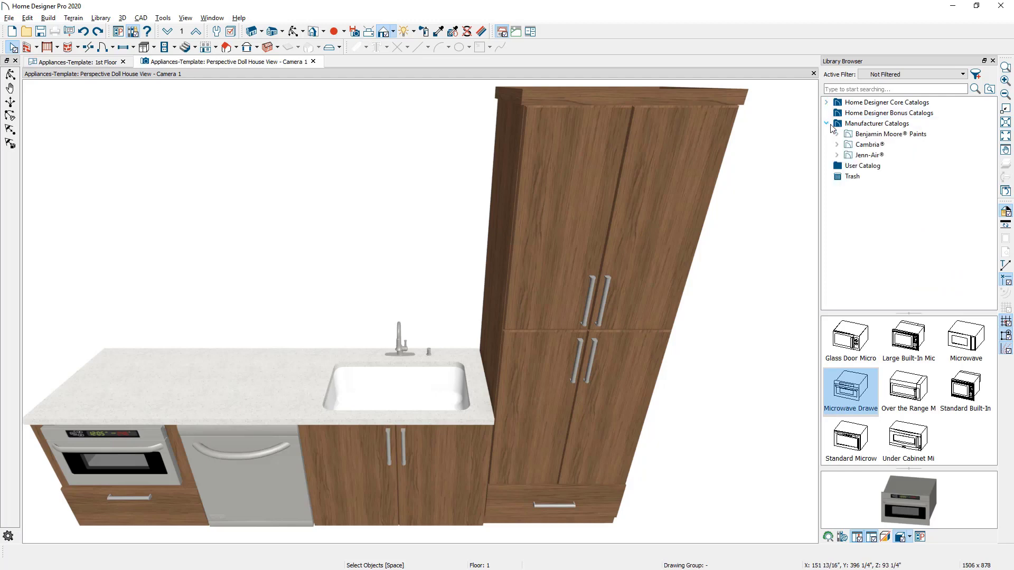
left_click(837, 155)
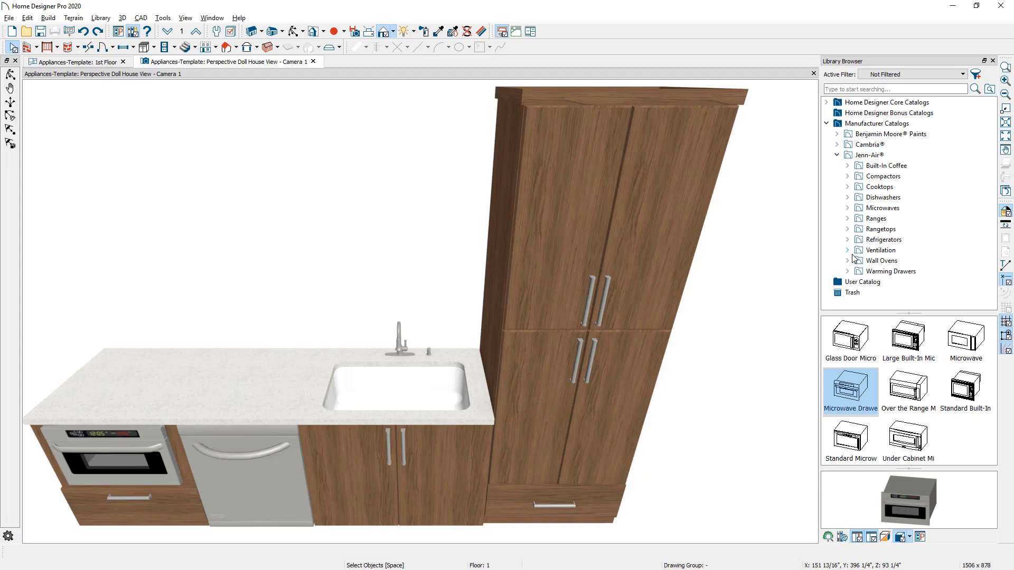
left_click(848, 261)
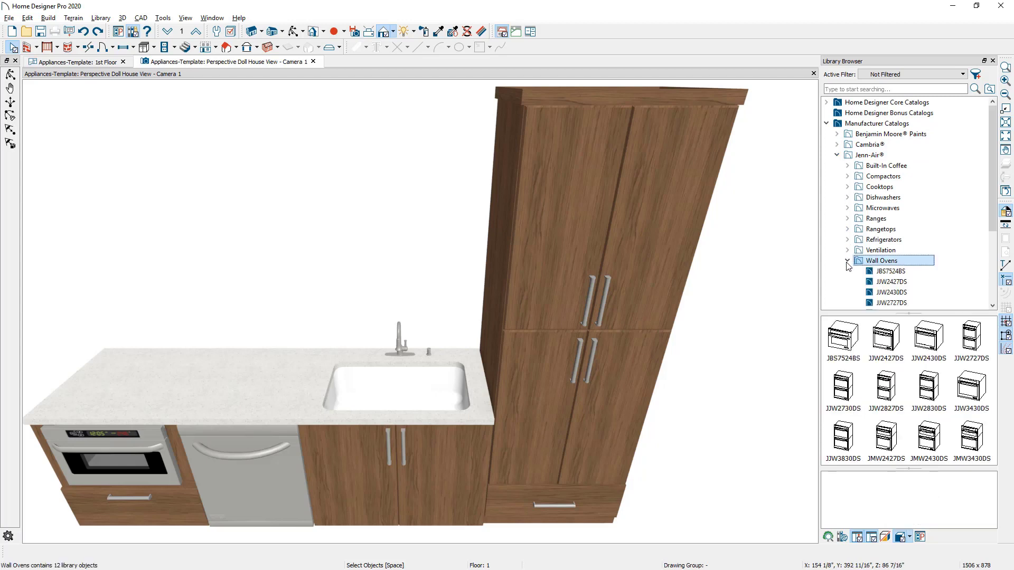
left_click(845, 441)
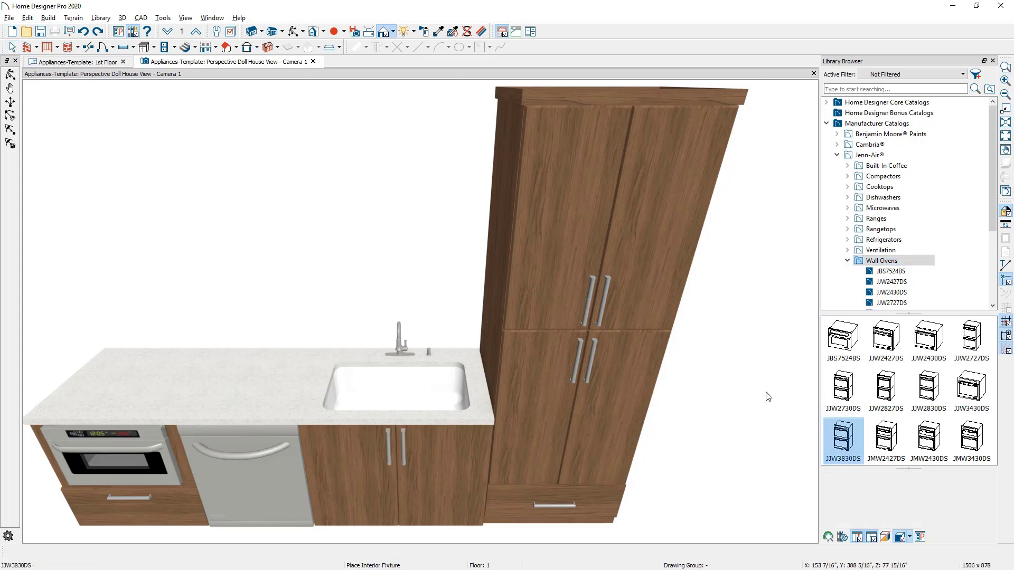
left_click(627, 368)
left_click(622, 367)
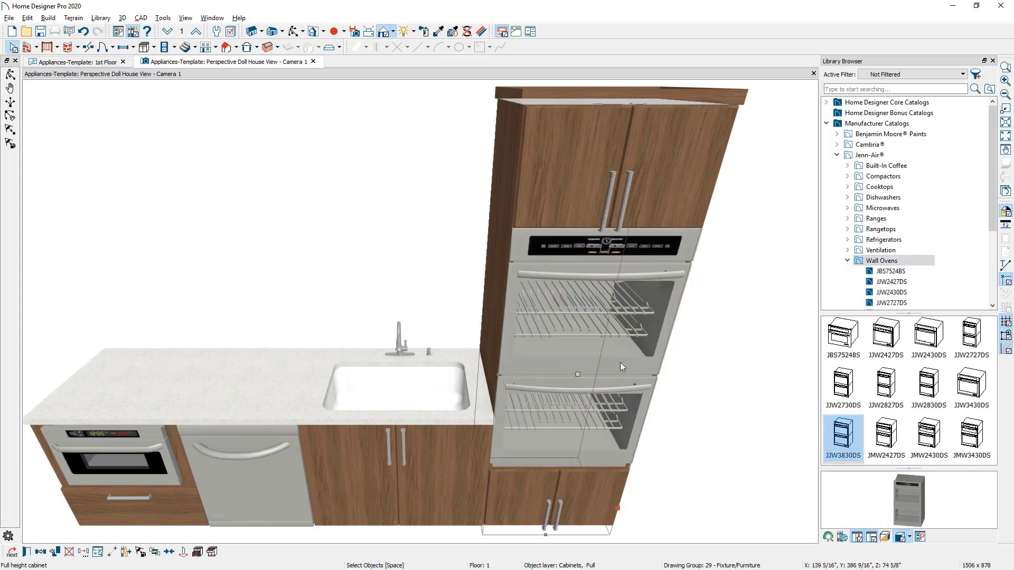
- Set the double oven face item's height to 56" in the tall cabinet's specification
double_click(620, 362)
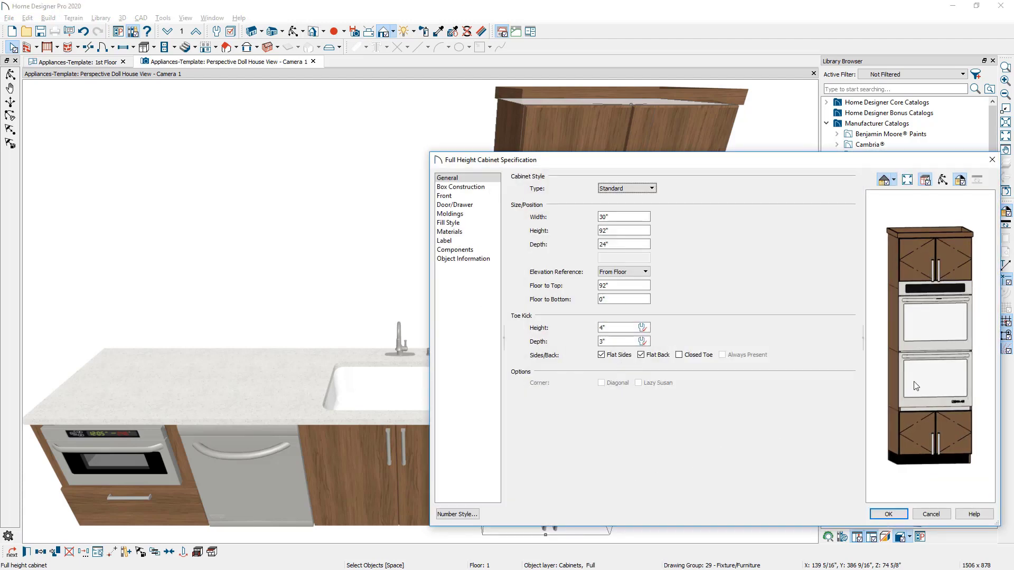
left_click(933, 327)
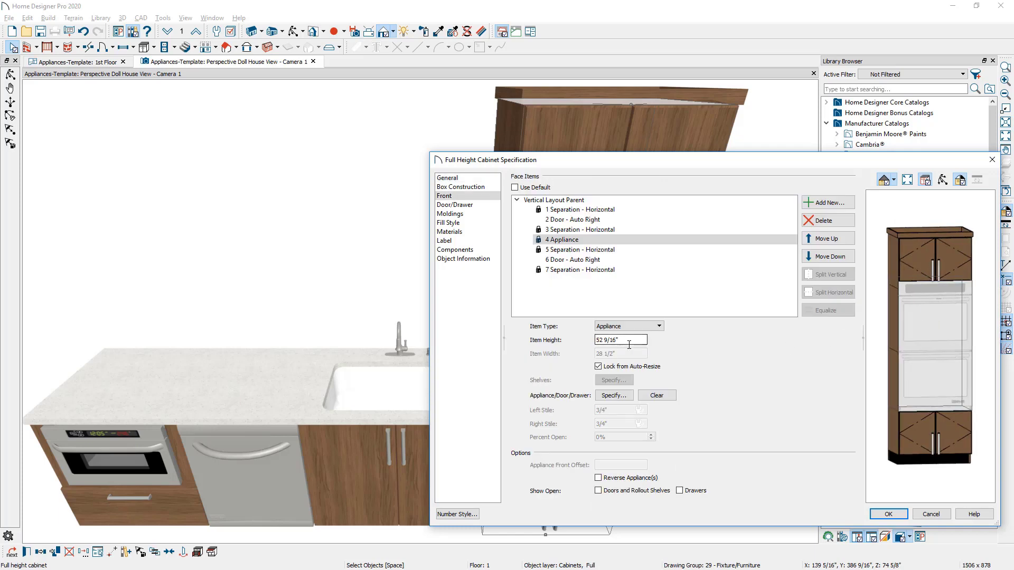
left_click_drag(623, 341, 593, 342)
type("56")
key("Tab")
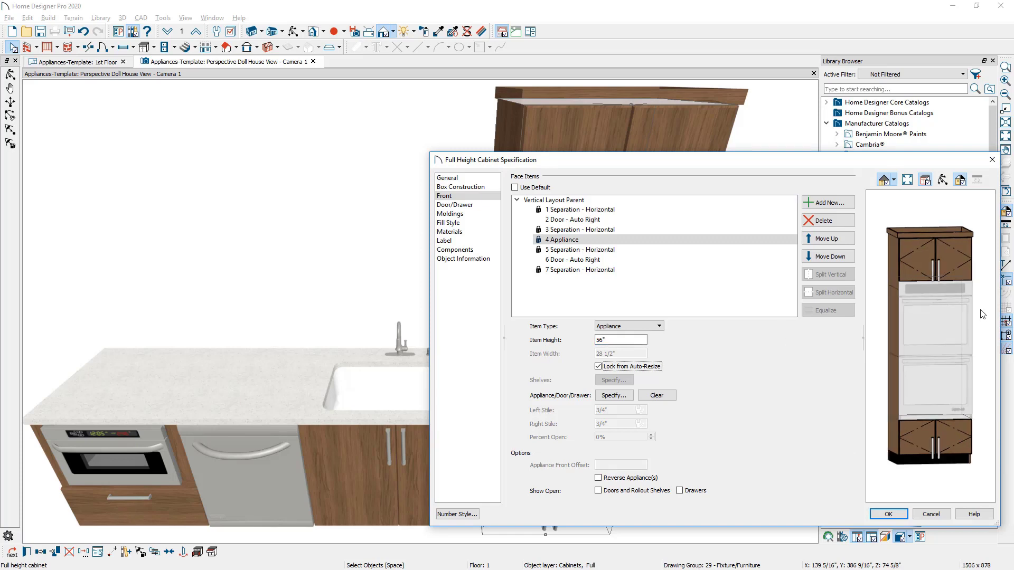
- Turn the separators above and below the oven into 1" blank areas
left_click(621, 231)
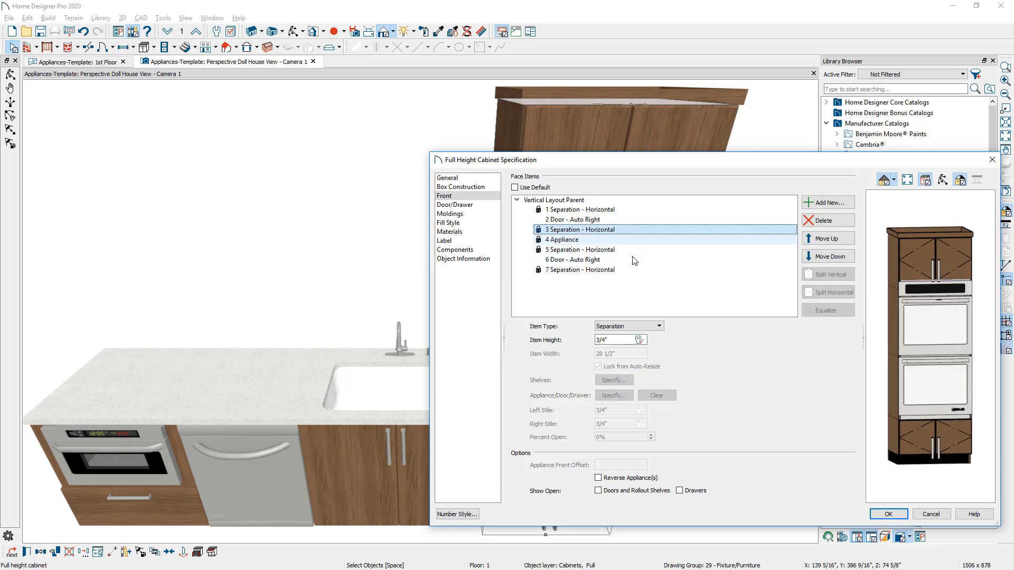
left_click(636, 326)
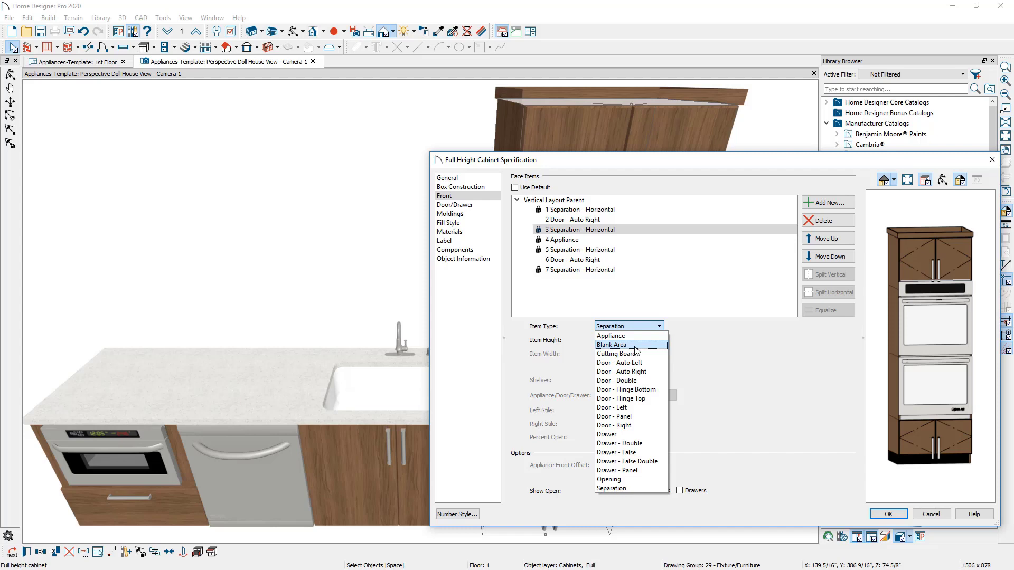
left_click(612, 345)
key("Tab")
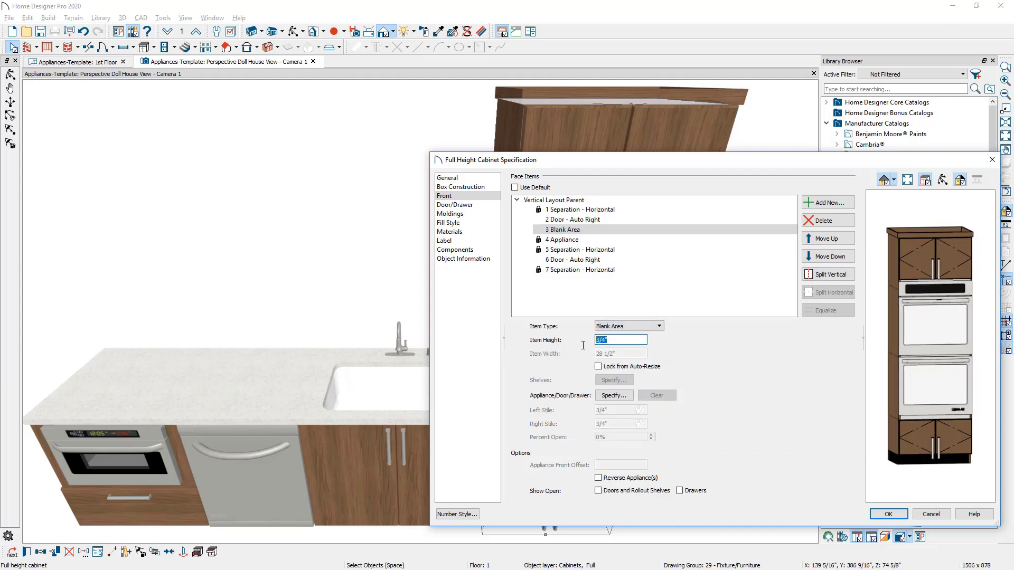
type("1")
key("Tab")
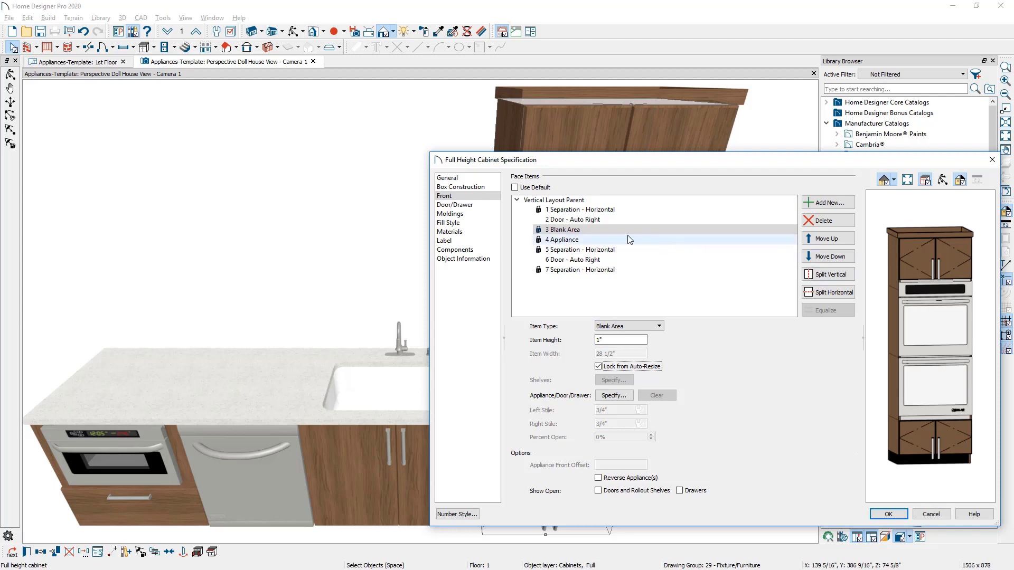
left_click(607, 252)
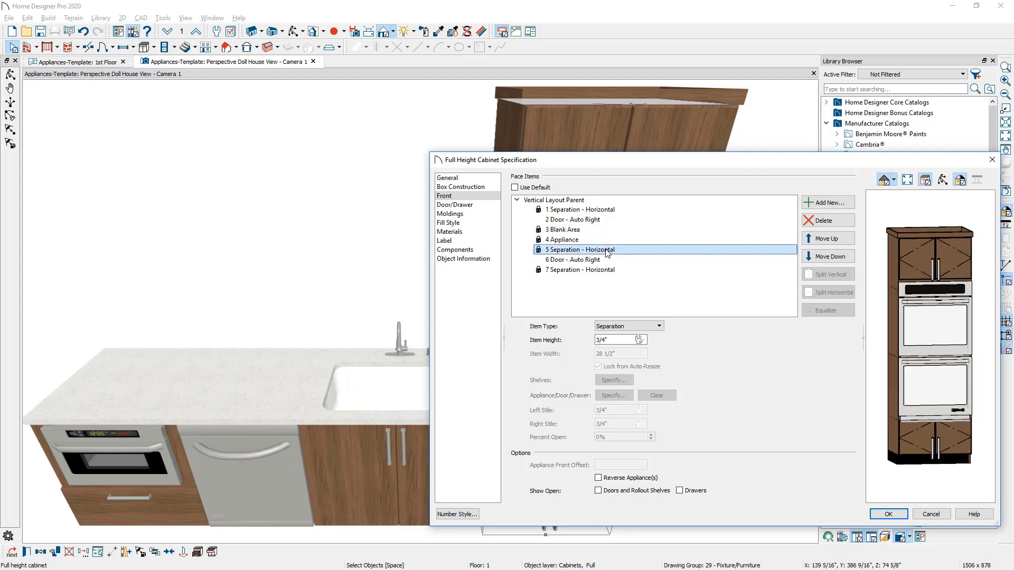
left_click(633, 328)
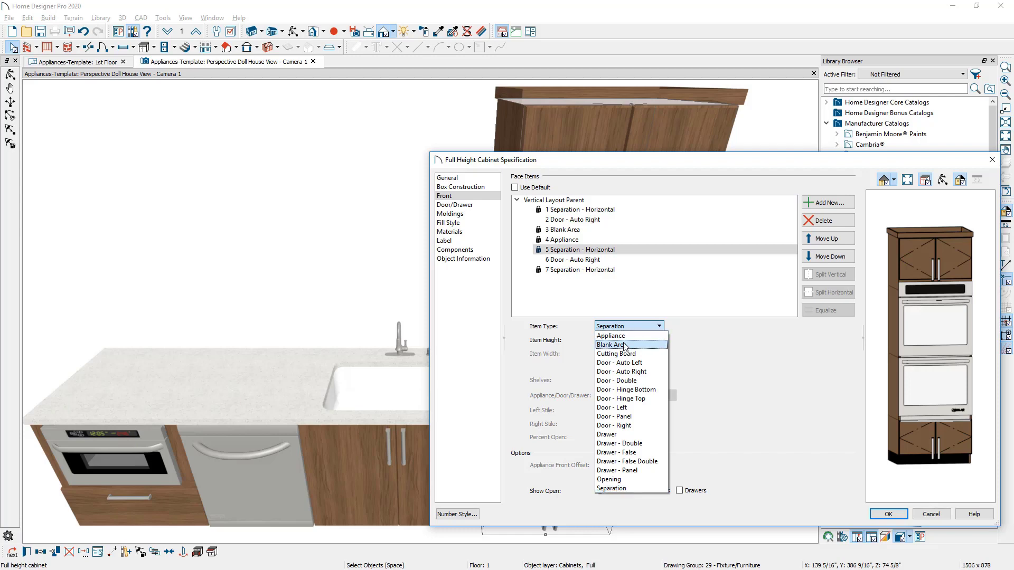
left_click(612, 345)
type("1")
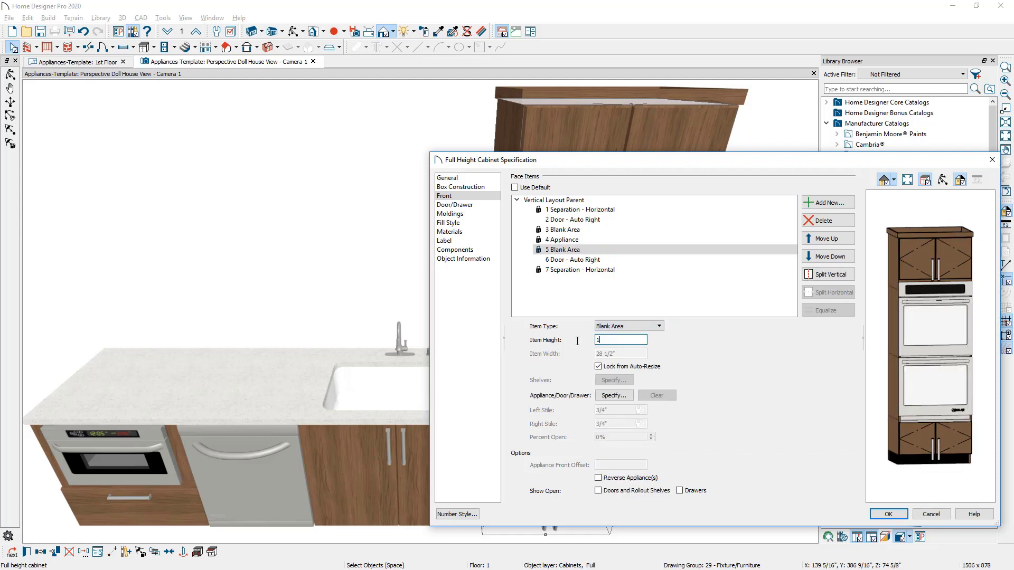
left_click(915, 444)
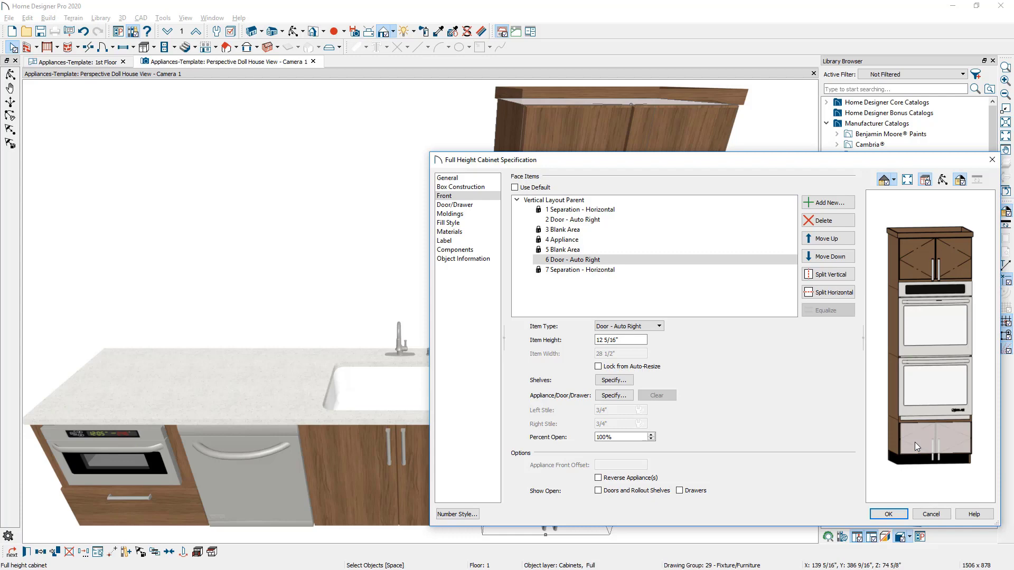
- Change the tall cabinet's bottom door into a 10" drawer and apply the changes
left_click(638, 326)
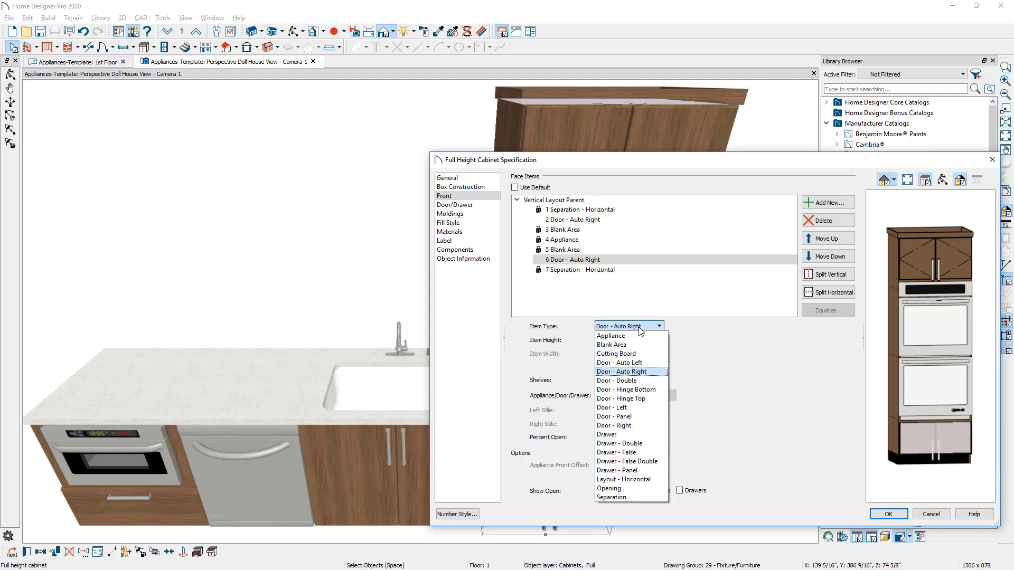
left_click(632, 435)
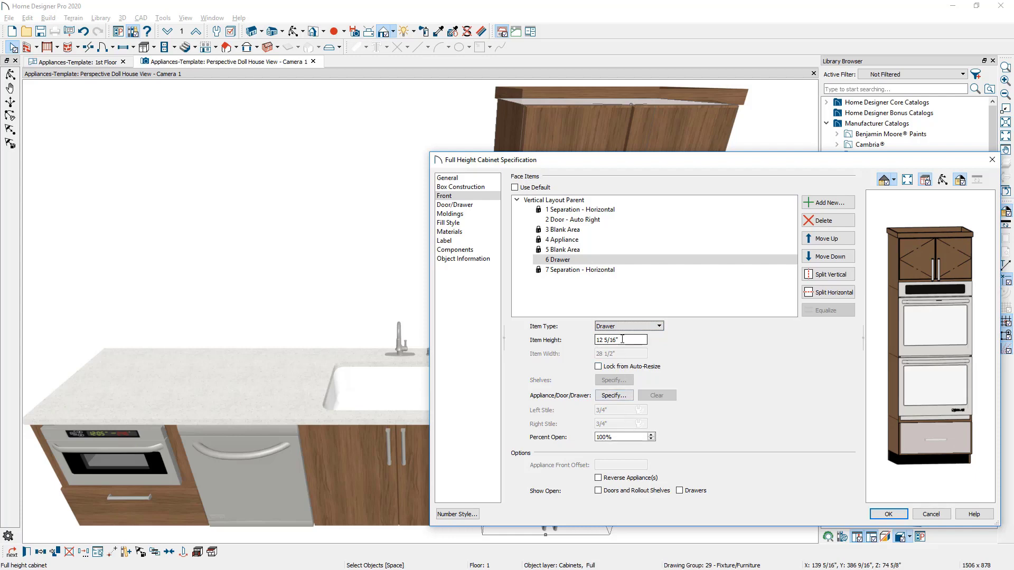
left_click_drag(621, 339, 594, 340)
type("10")
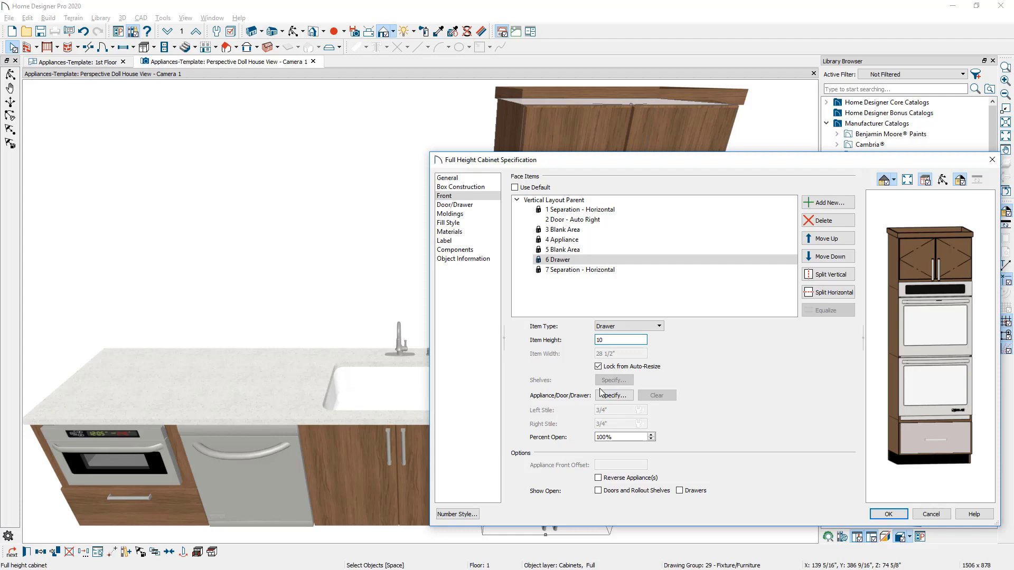
key("Tab")
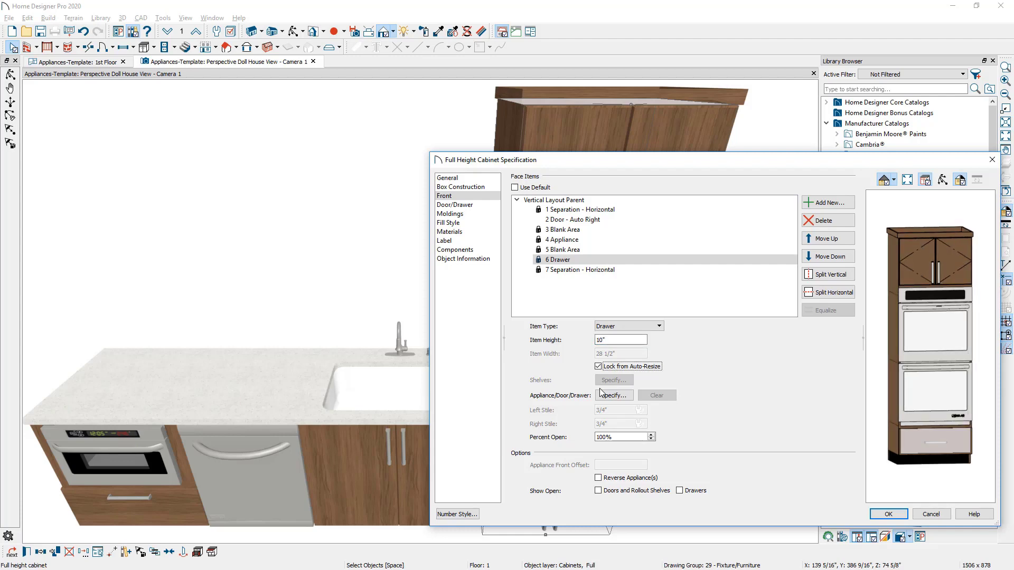
left_click(584, 241)
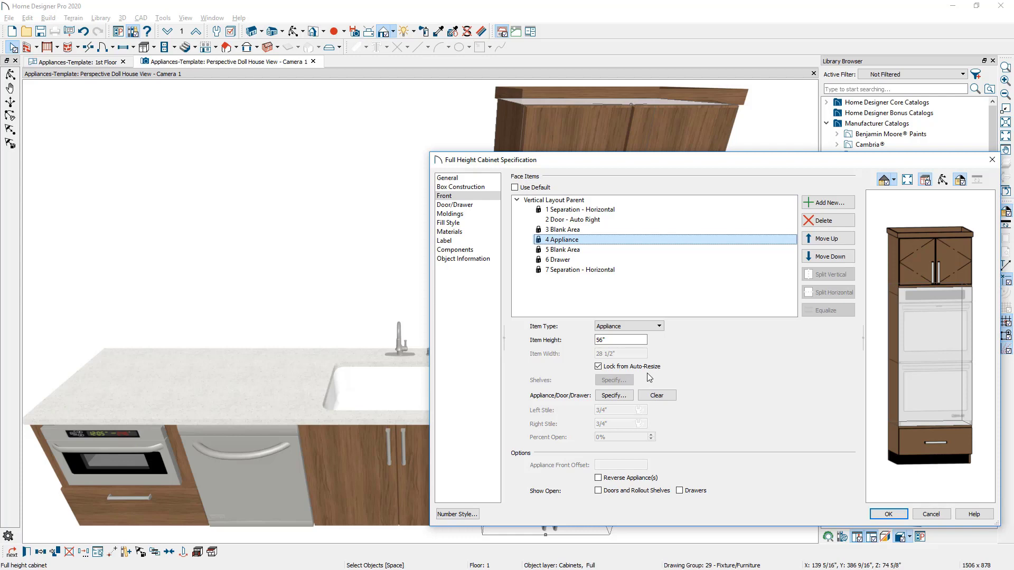
left_click(887, 514)
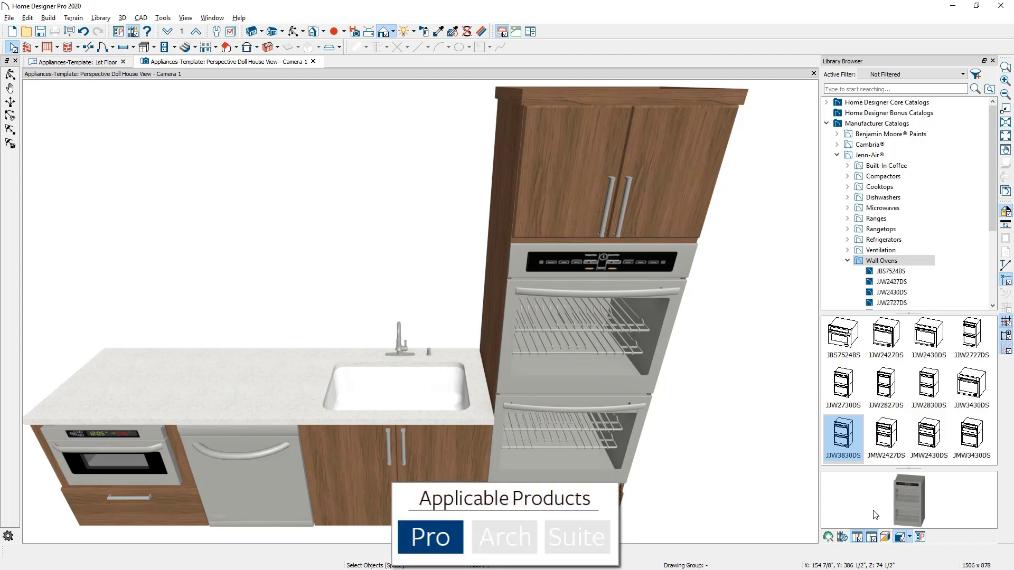
- Switch the tall cabinet's bottom drawer face item to Appliance and bring up Specify to choose it
double_click(649, 187)
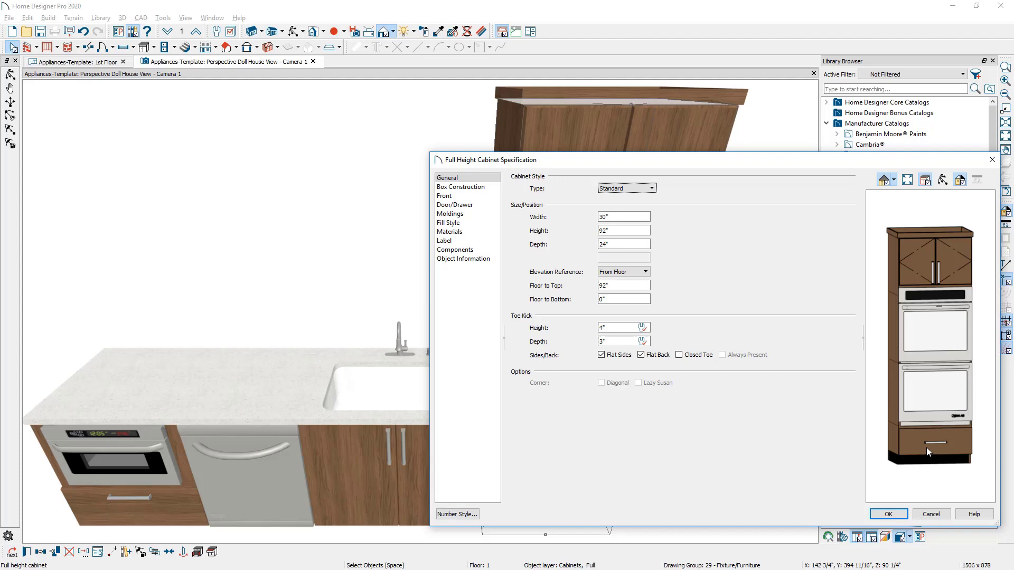
left_click(926, 448)
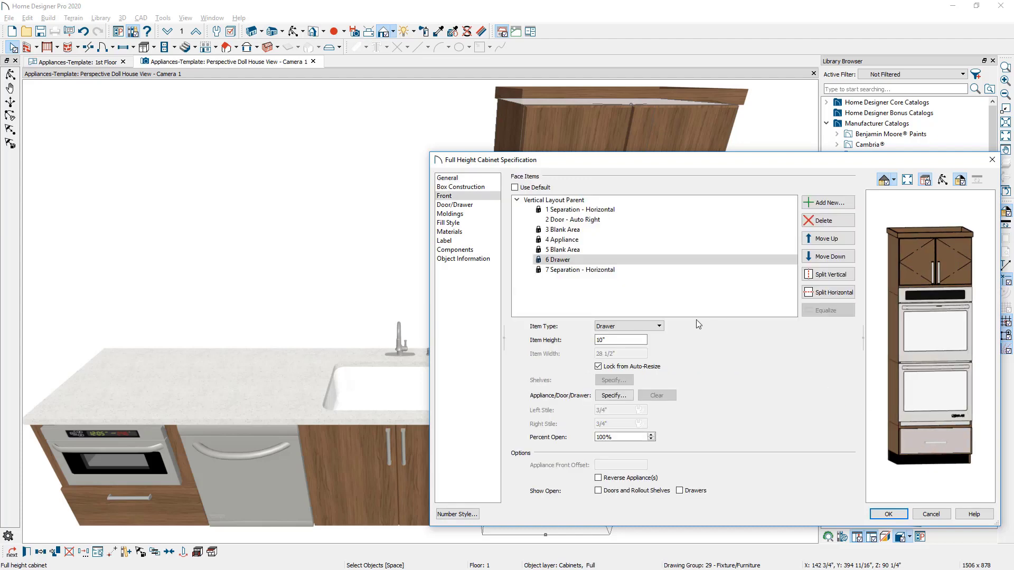
left_click(659, 327)
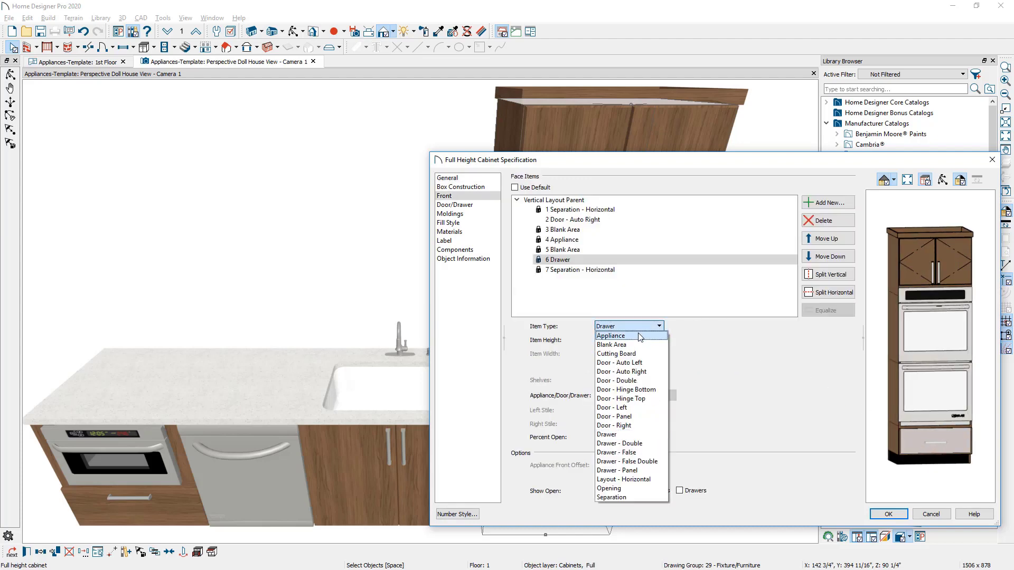
left_click(641, 335)
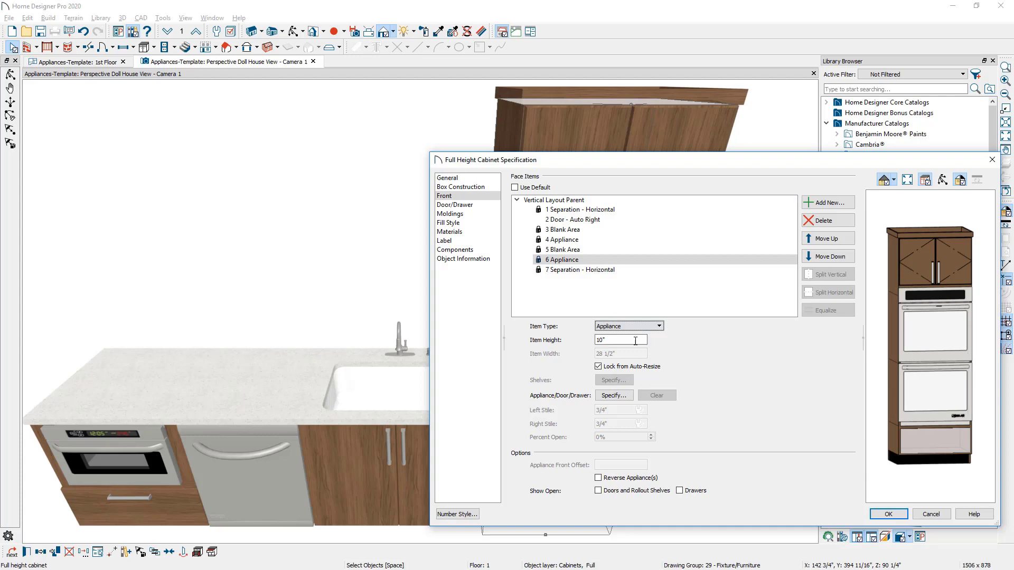
left_click(624, 340)
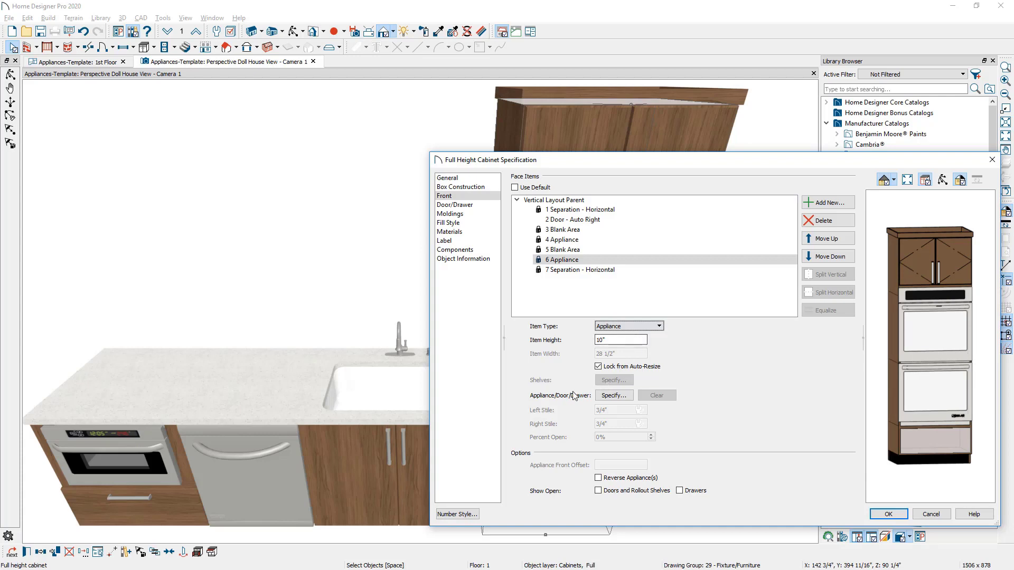
left_click(627, 400)
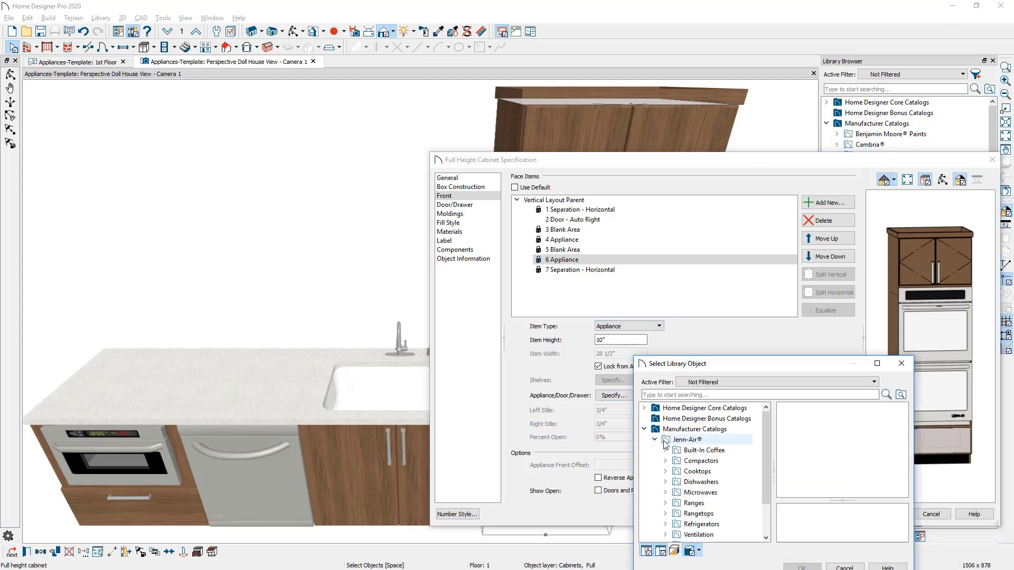
- Choose the Jenn-Air JWD3030ES from Warming Drawers for the bottom slot and confirm both dialogs
left_click_drag(768, 433, 765, 478)
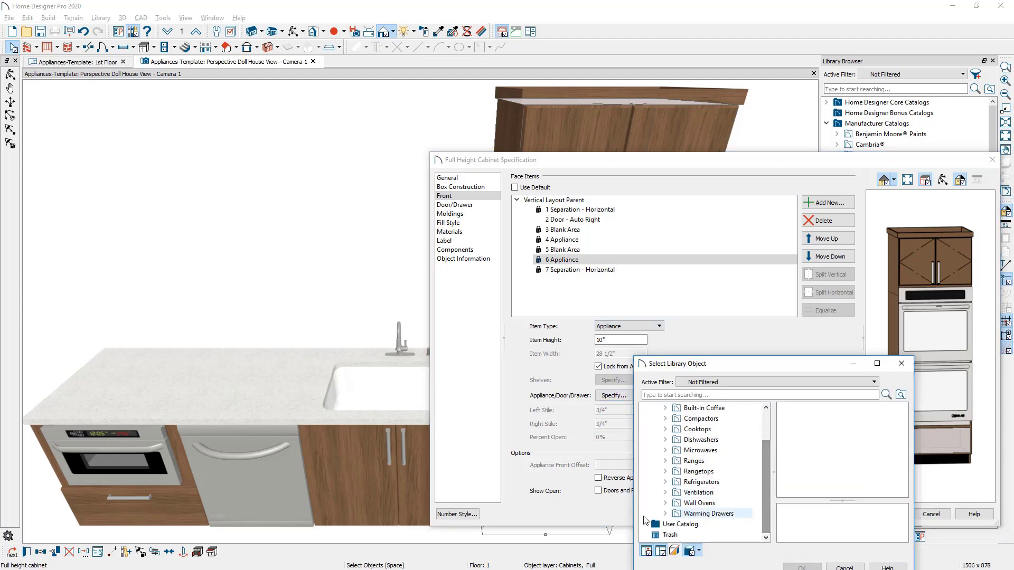
left_click(665, 514)
left_click(707, 514)
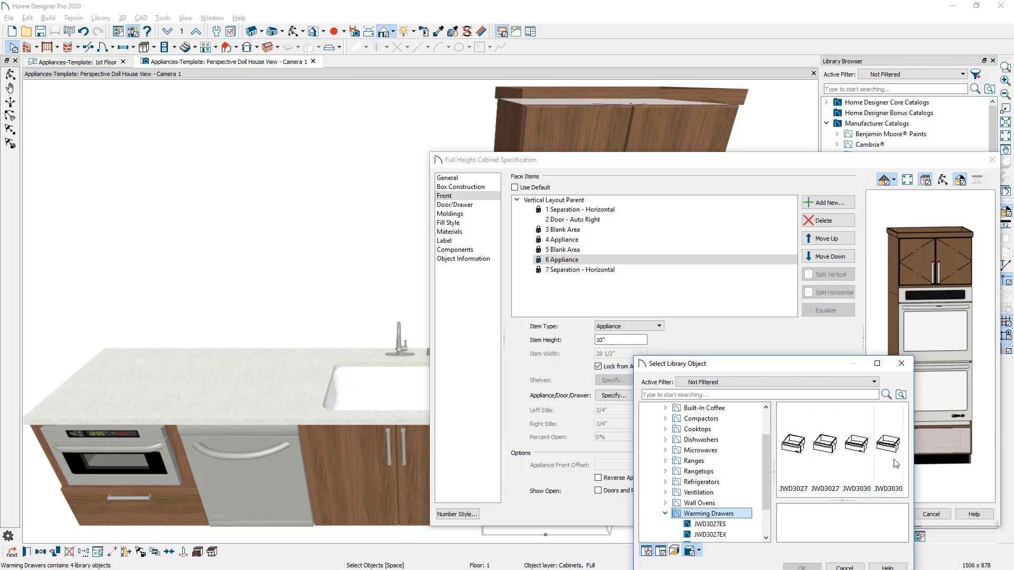
left_click(856, 445)
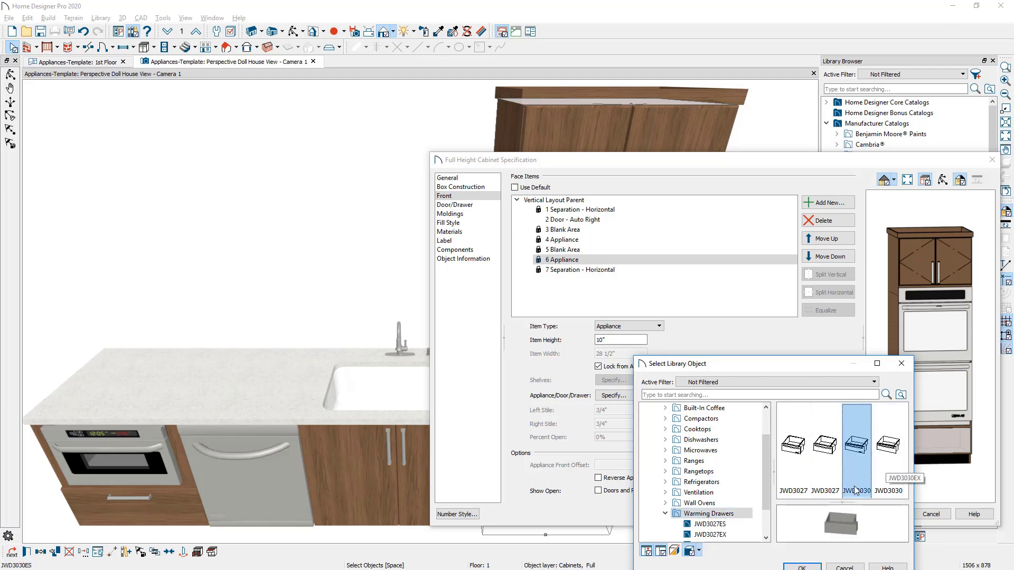
left_click(799, 567)
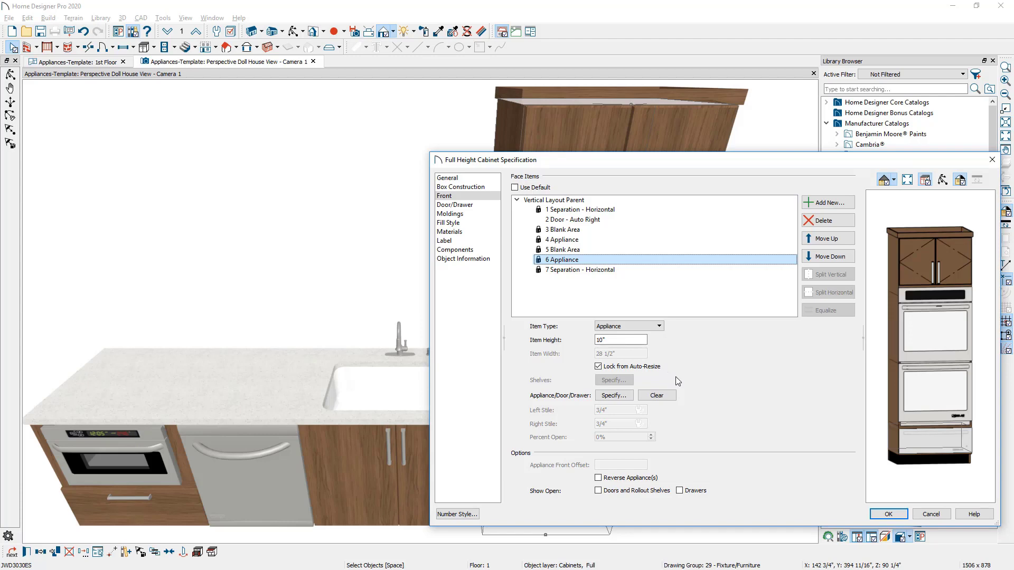
left_click(888, 514)
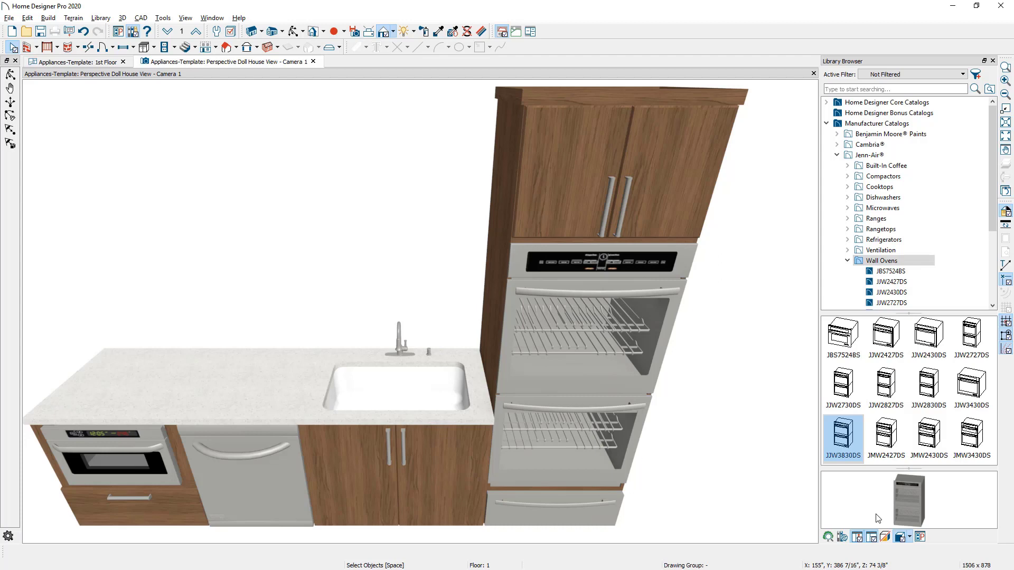
- Bring up the tall cabinet's Full Height Cabinet Specification again with Ctrl+E
key("ctrl+e")
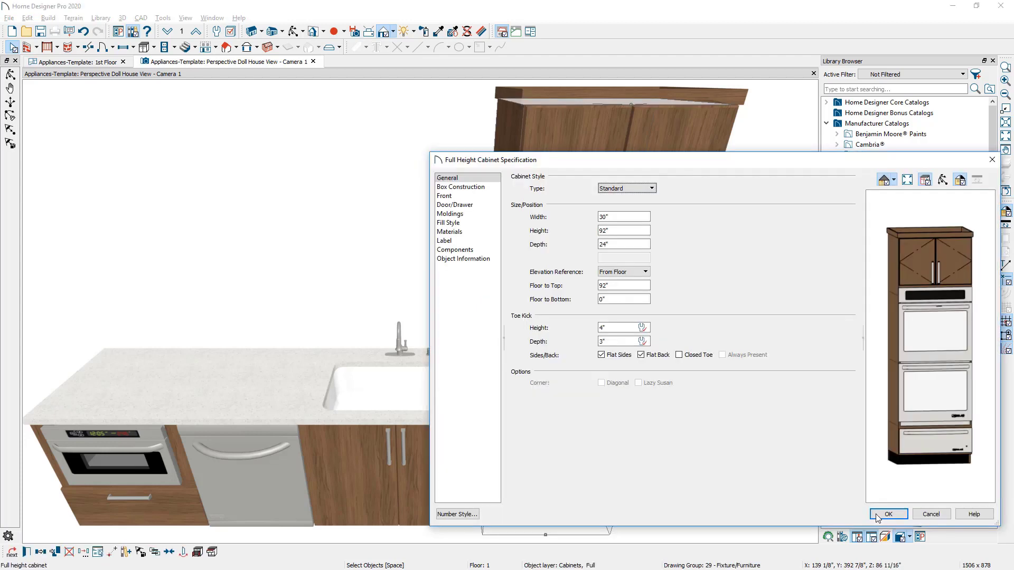
- Open the Cabinet Specification Dialog help topic and scroll to its General Panel section
left_click(988, 518)
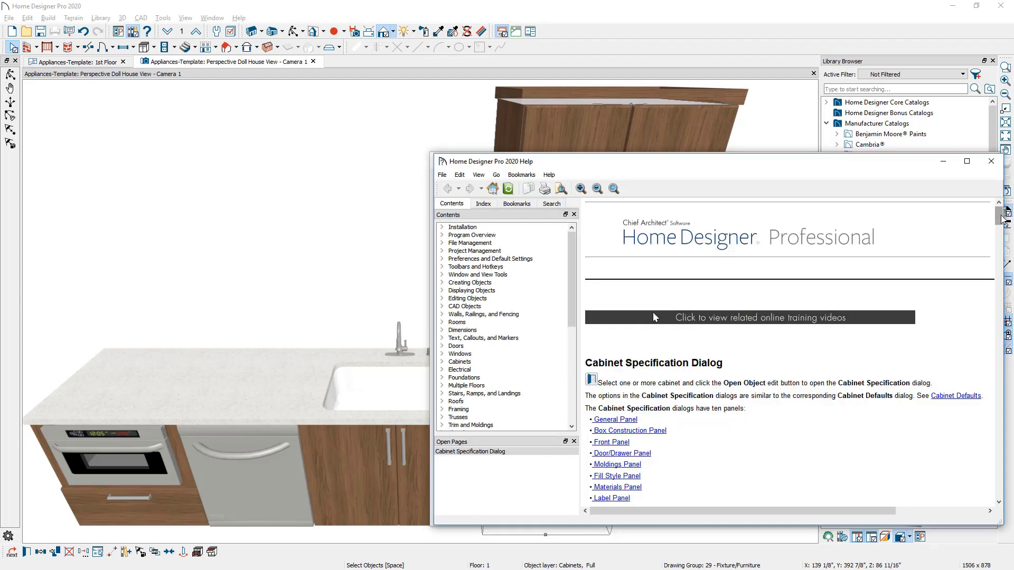
scroll(652, 312, "down", 5)
scroll(1002, 244, "down", 1)
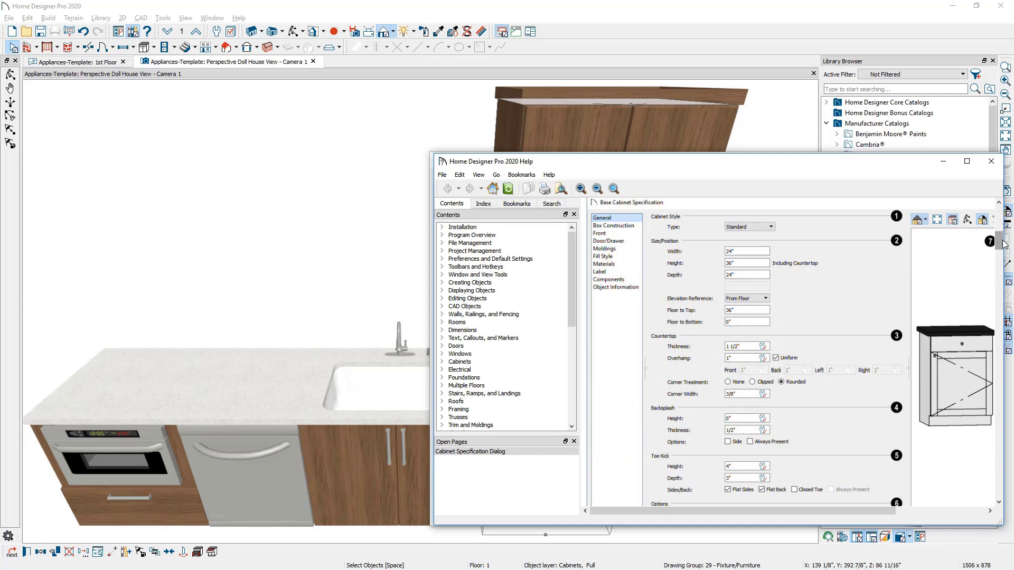